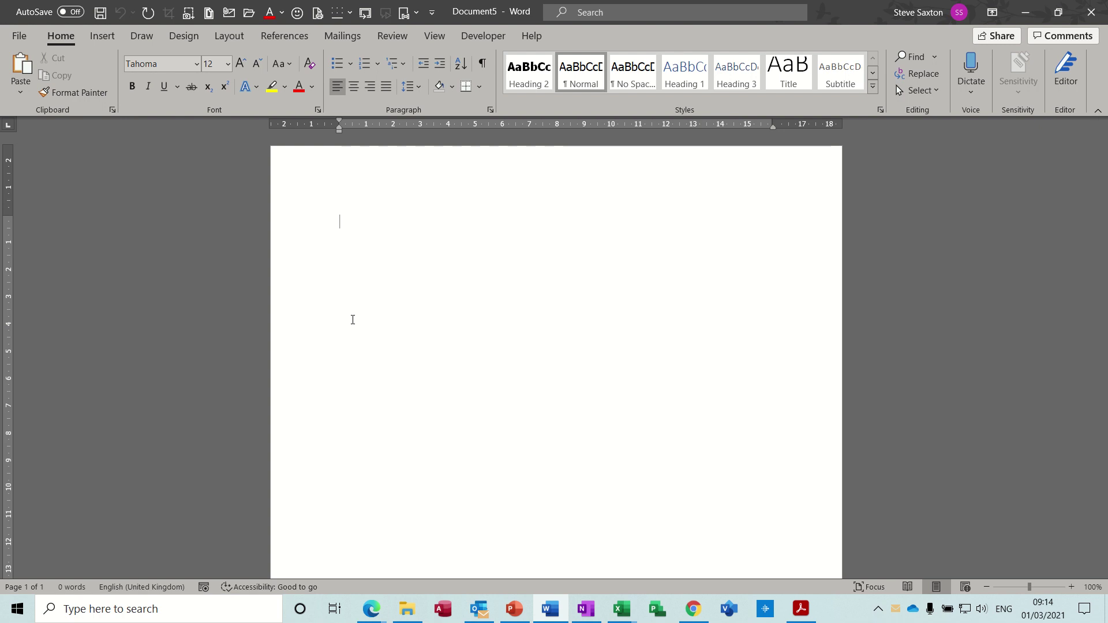
Step: Create a new blank document from the Training template in the personal ITs Easy templates folder
click(19, 38)
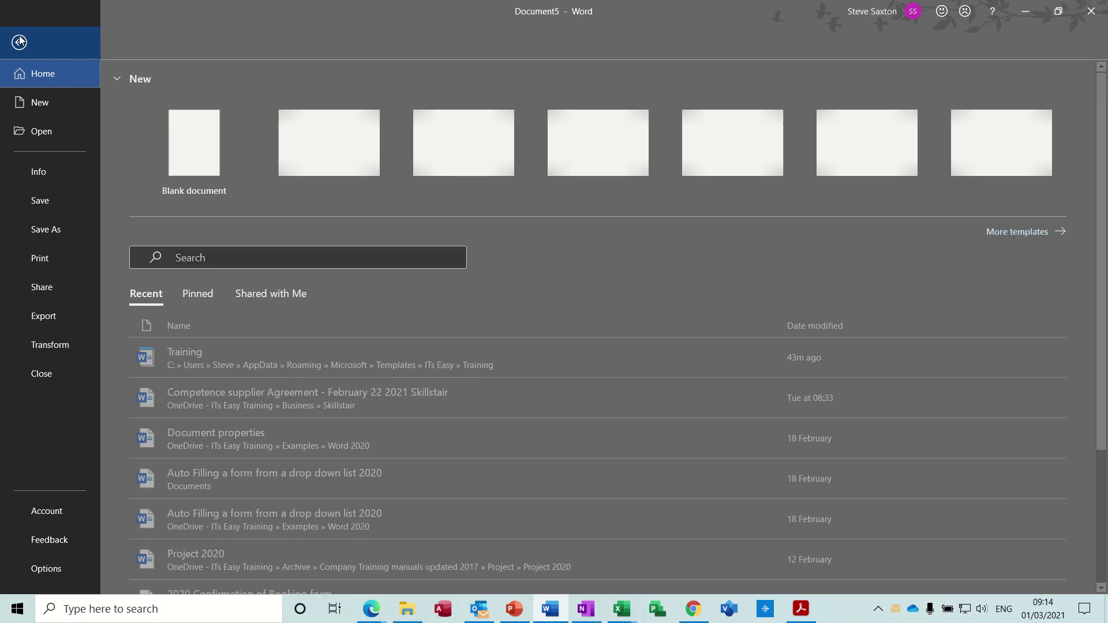
click(48, 103)
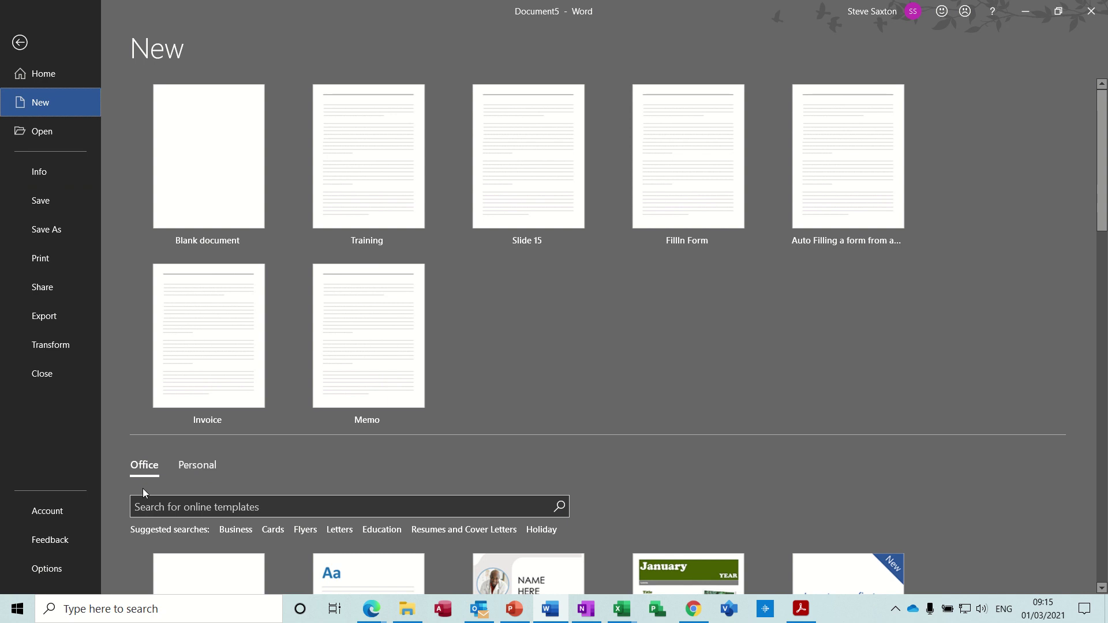
click(198, 469)
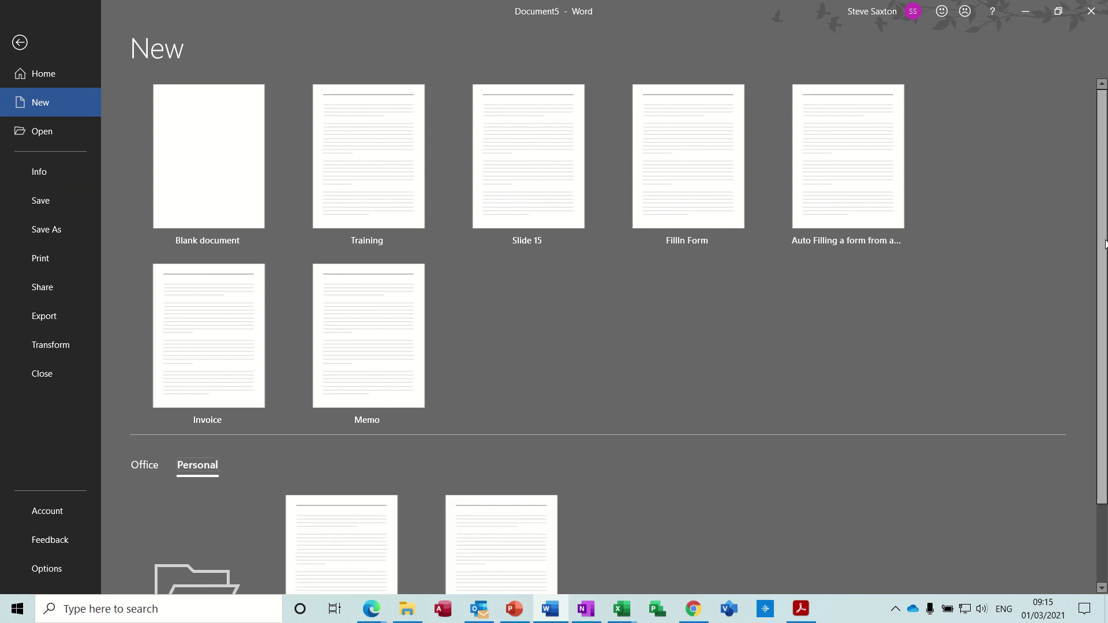
scroll(1102, 242, down, 2)
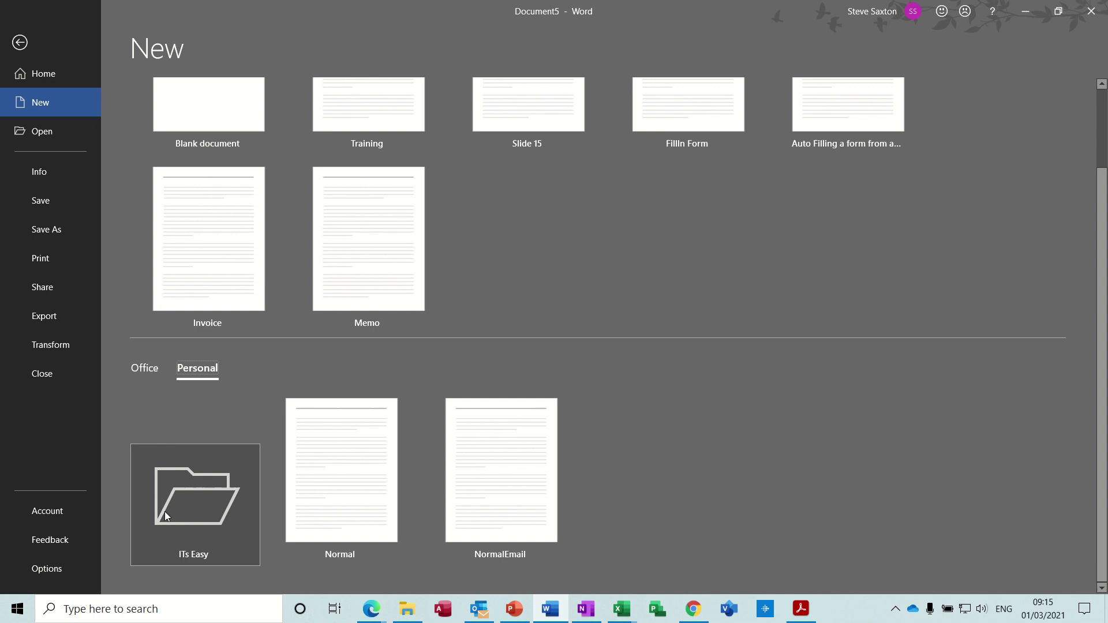
click(180, 516)
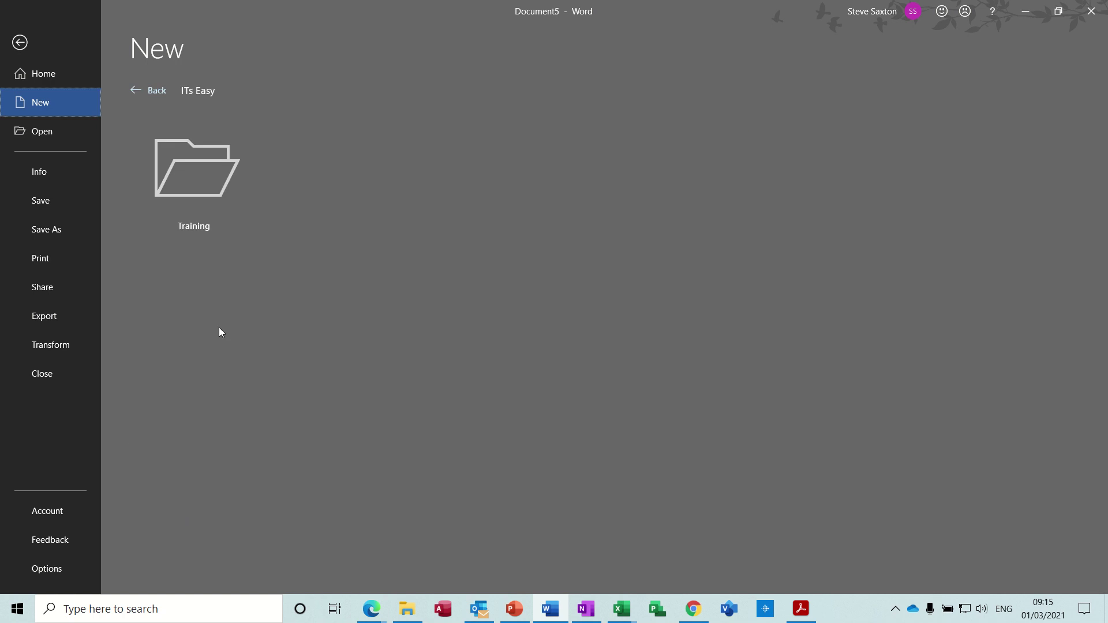
double_click(197, 196)
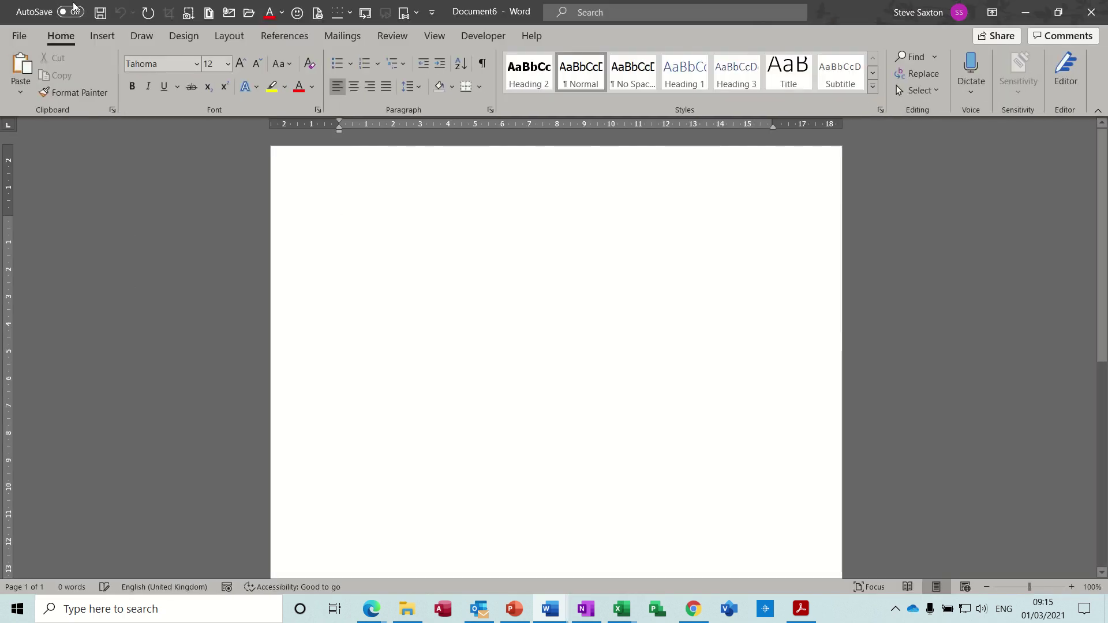
click(19, 35)
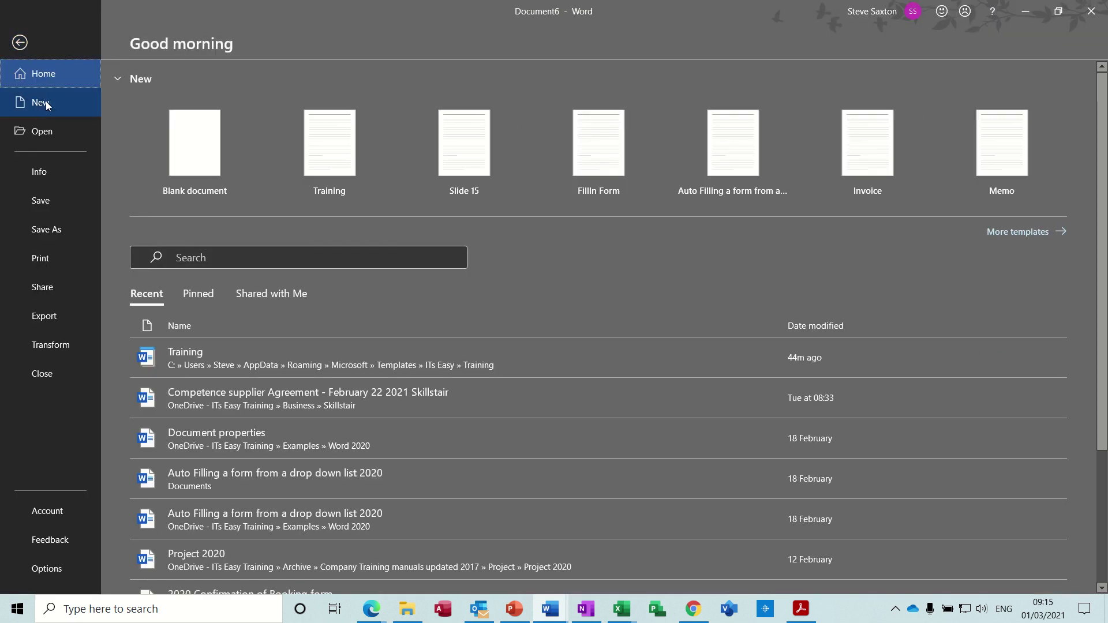
click(46, 104)
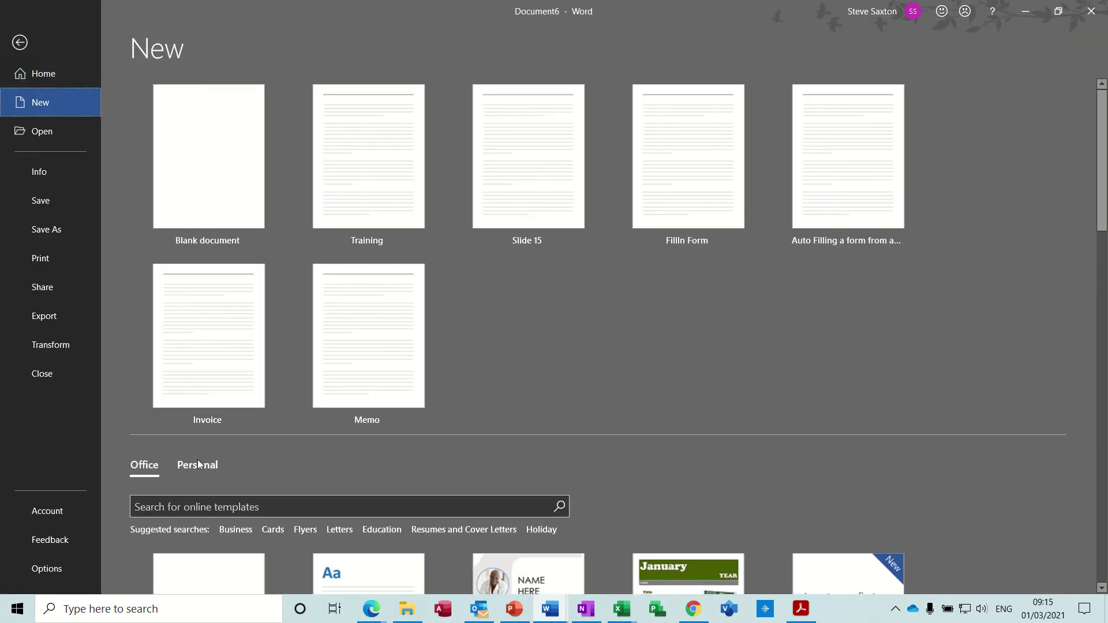
click(197, 465)
click(206, 563)
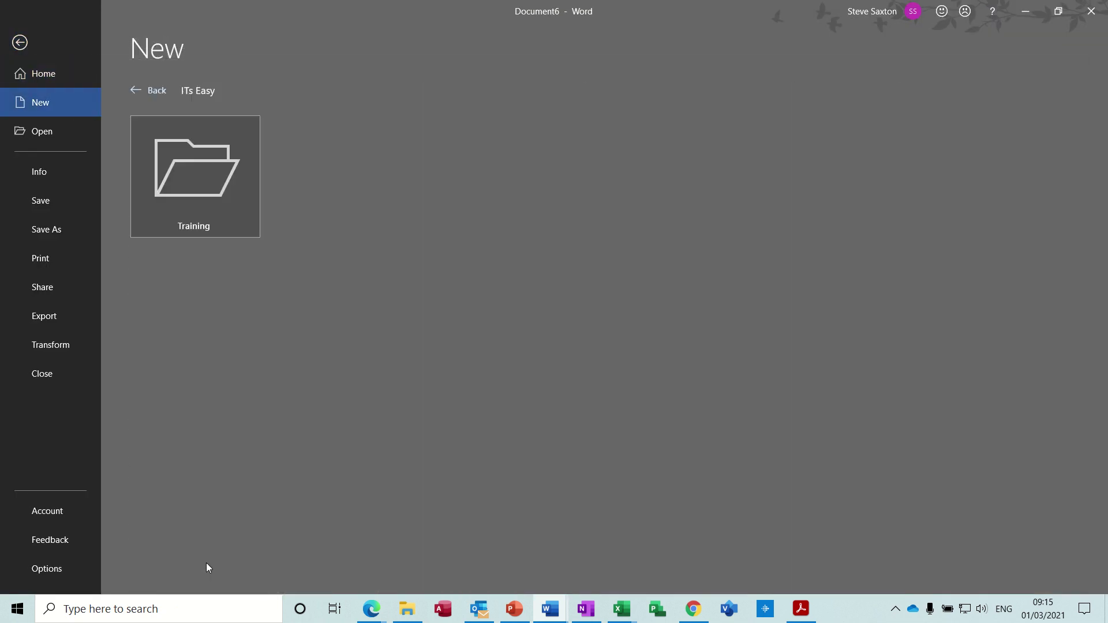
click(208, 204)
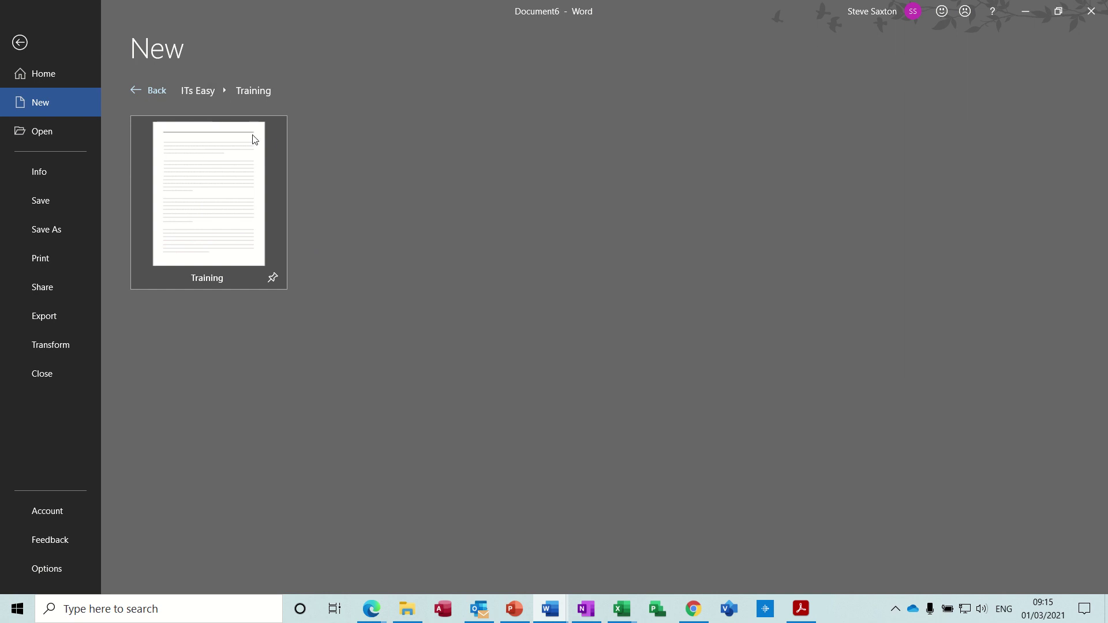
click(26, 48)
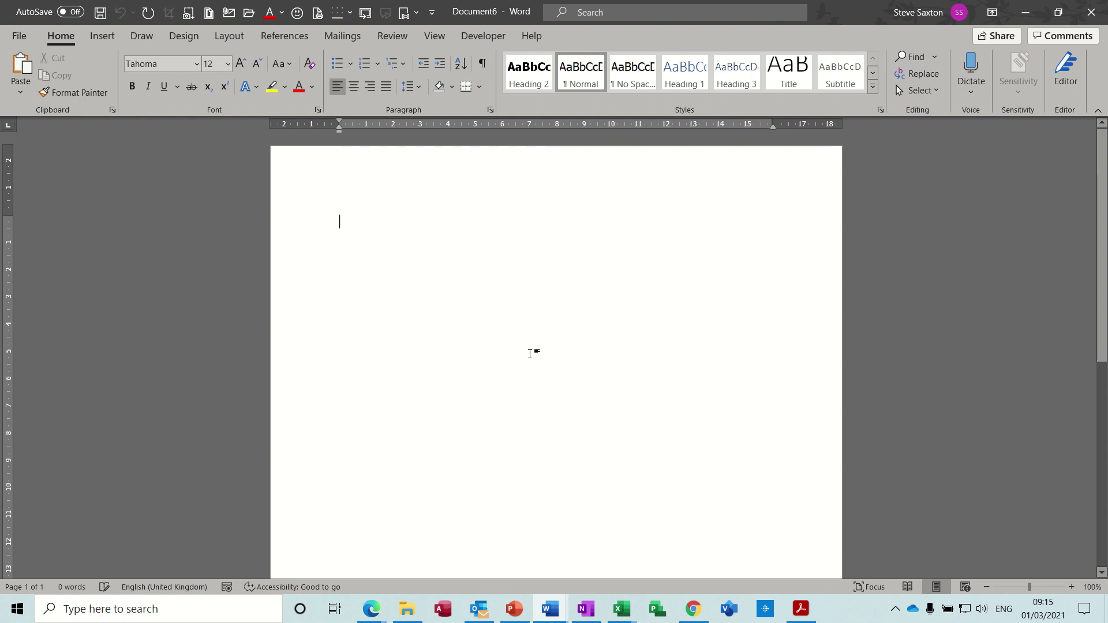
Step: Close Document5 and start a new blank document
key(alt+Tab)
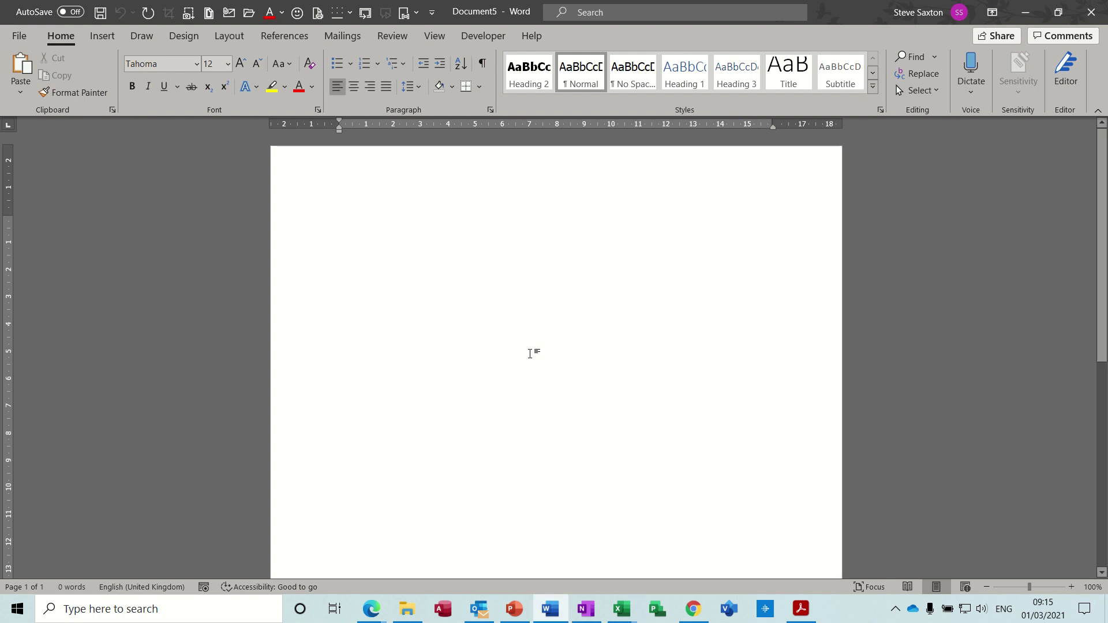
key(ctrl+w)
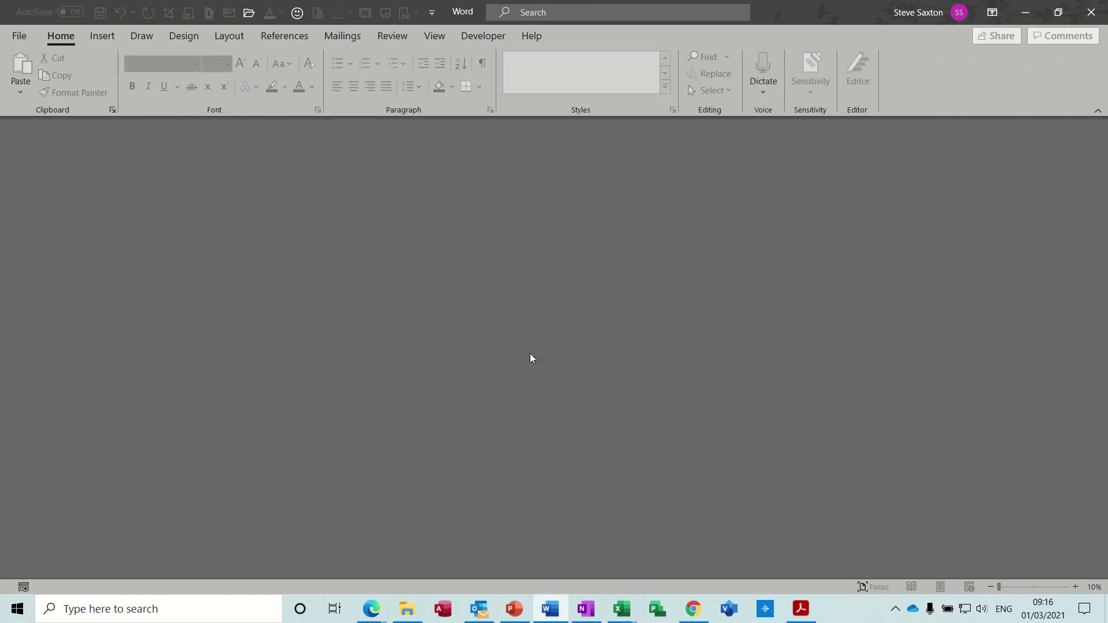
key(ctrl+n)
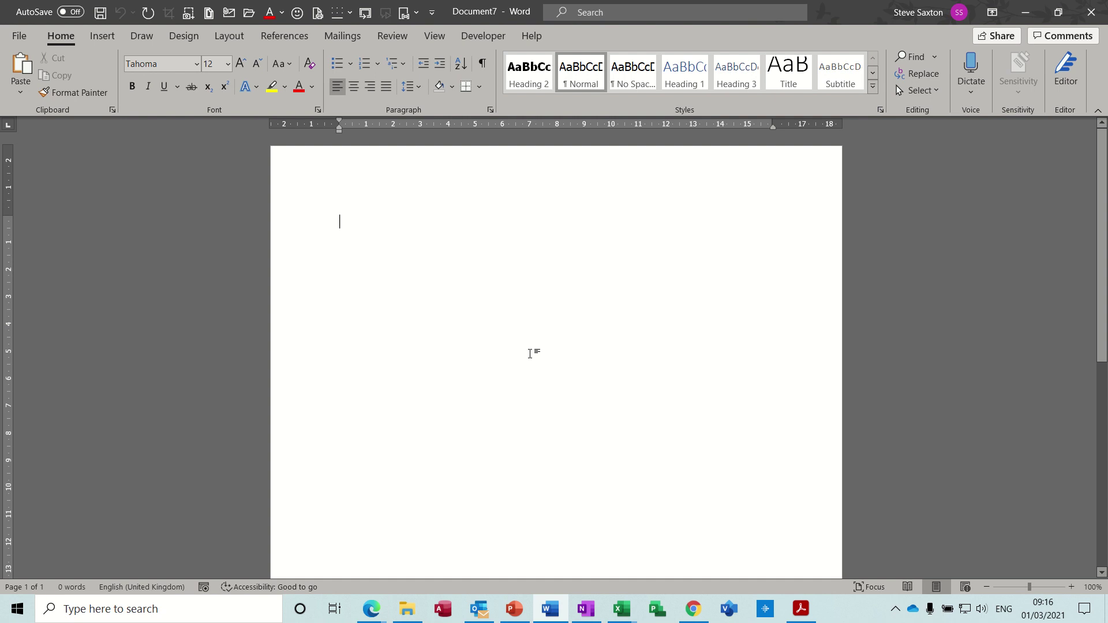
Step: Type the headings Memo, To:, From:, Date: and Subject:, then add a horizontal rule below them
text(Med)
key(BackSpace)
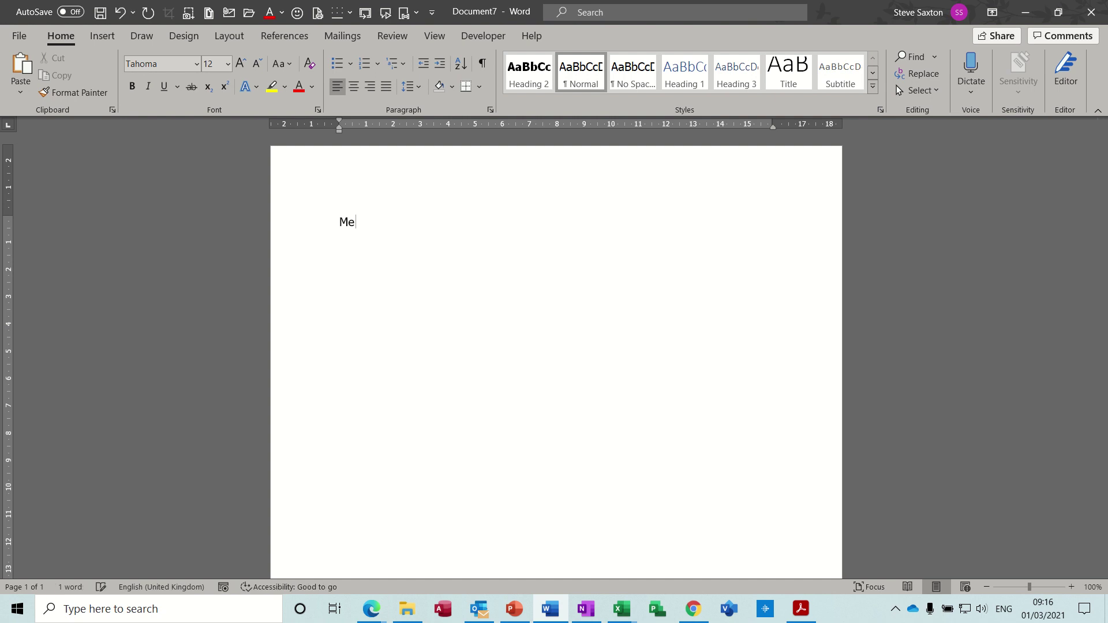
text(mo)
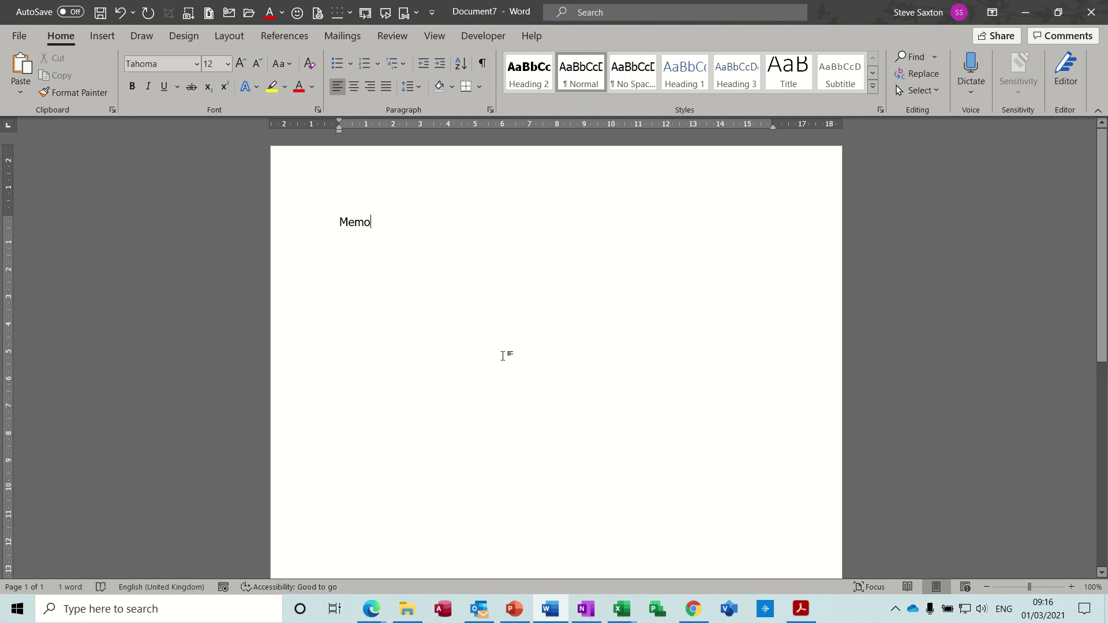
key(Return)
text(To:)
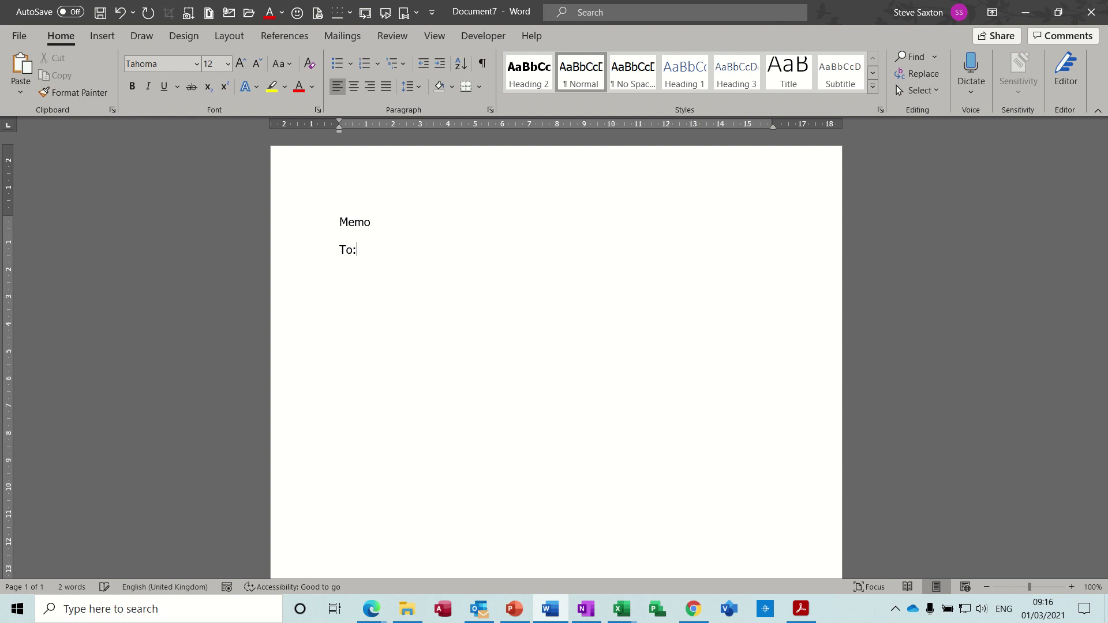
key(Return)
key(Return)
text(From:)
key(Return)
text(Date:)
key(Return)
text(Subject:)
key(Return)
text(---)
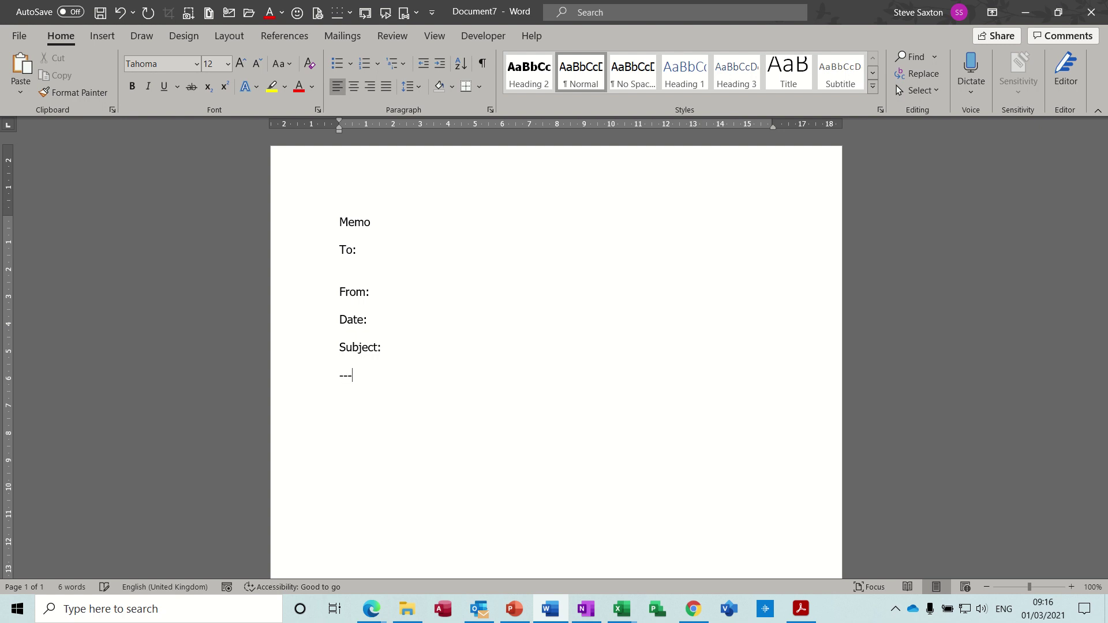
key(Return)
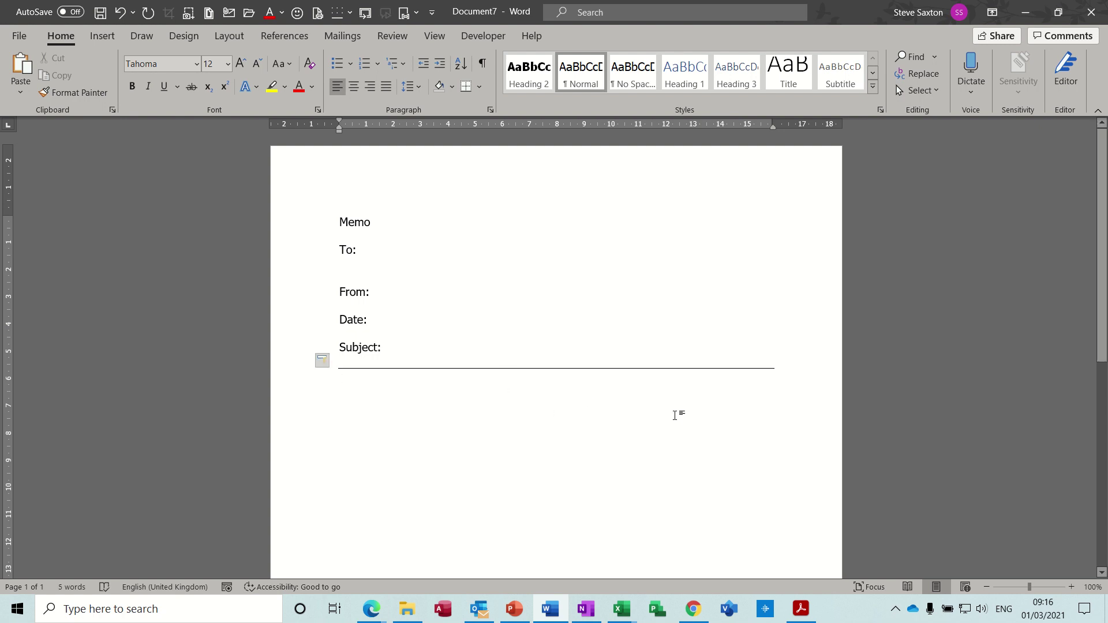
Step: Insert an auto-updating date after Date: in the format Monday, 01 March 2021, showing its result
click(379, 321)
click(104, 36)
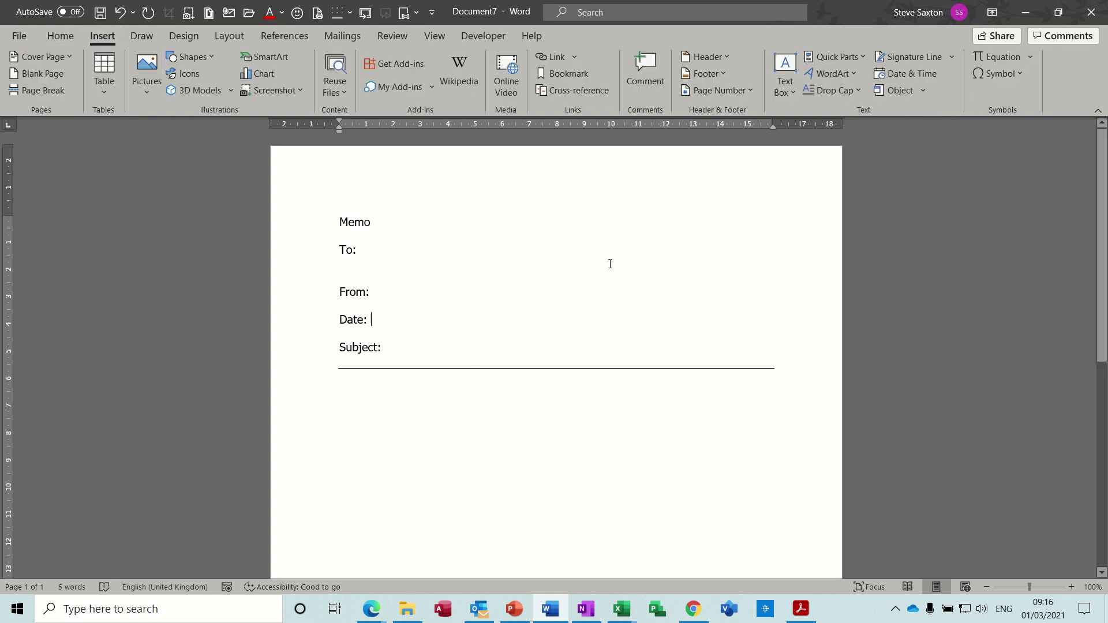
click(926, 75)
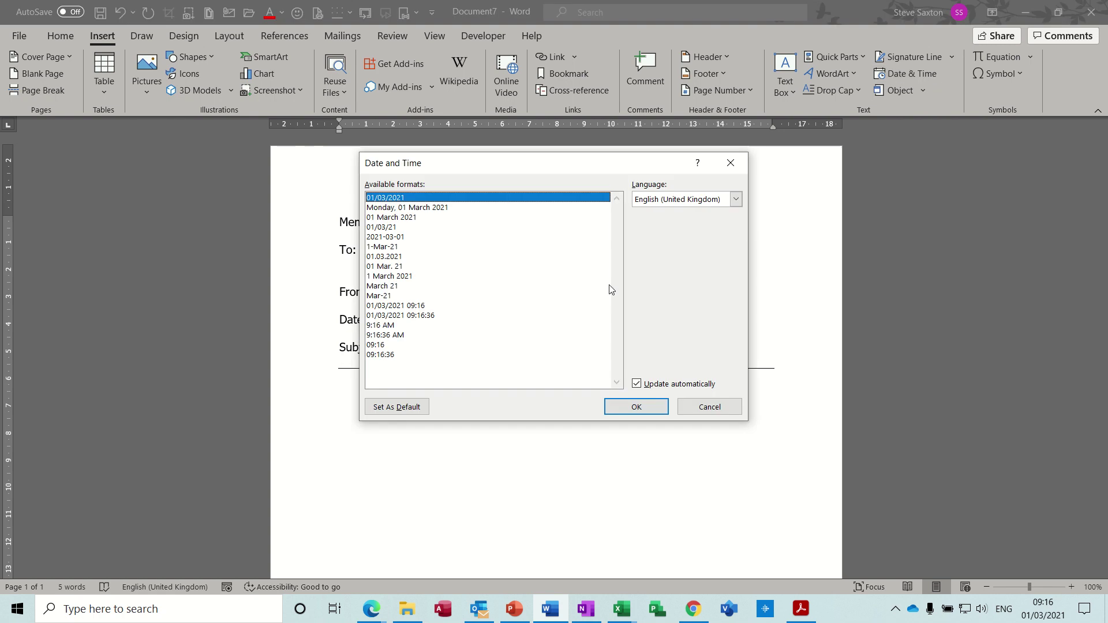
click(440, 210)
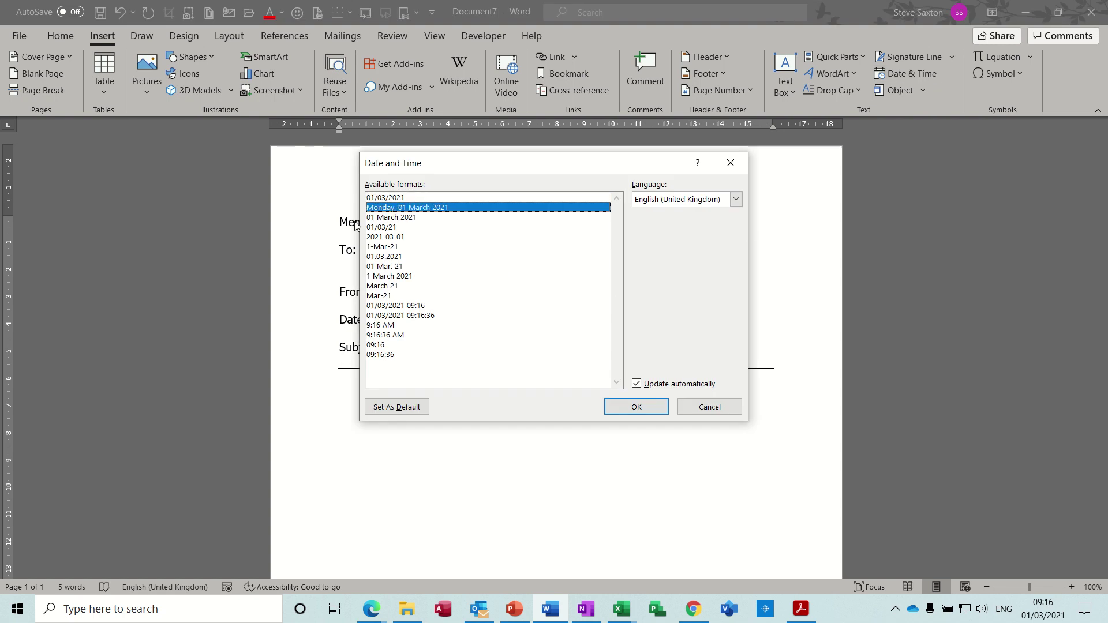
click(626, 411)
click(568, 323)
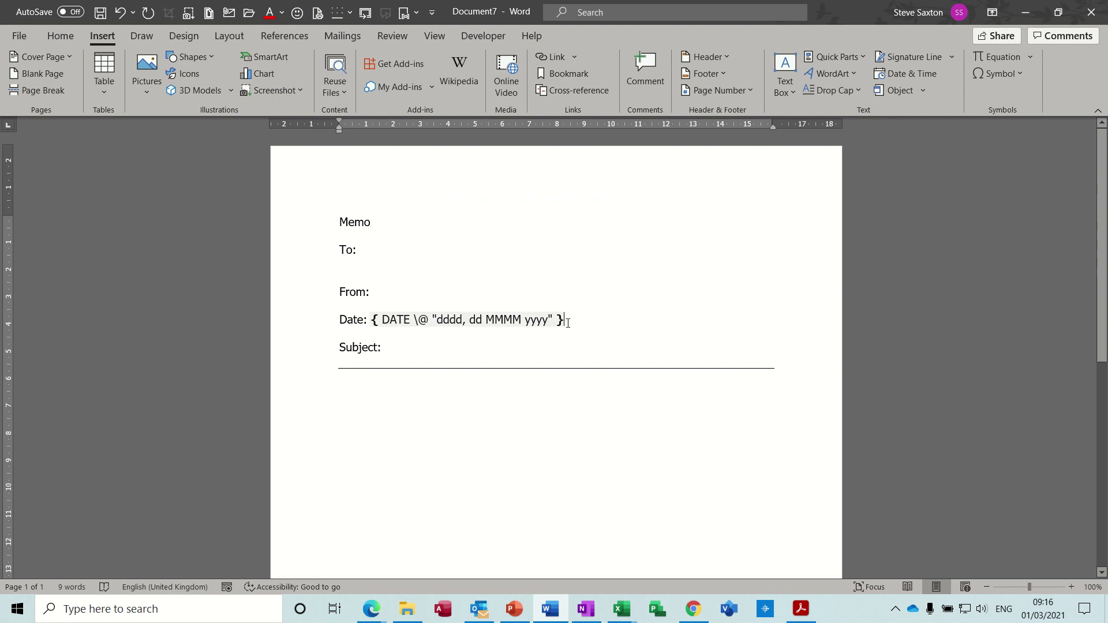
click(412, 320)
double_click(400, 321)
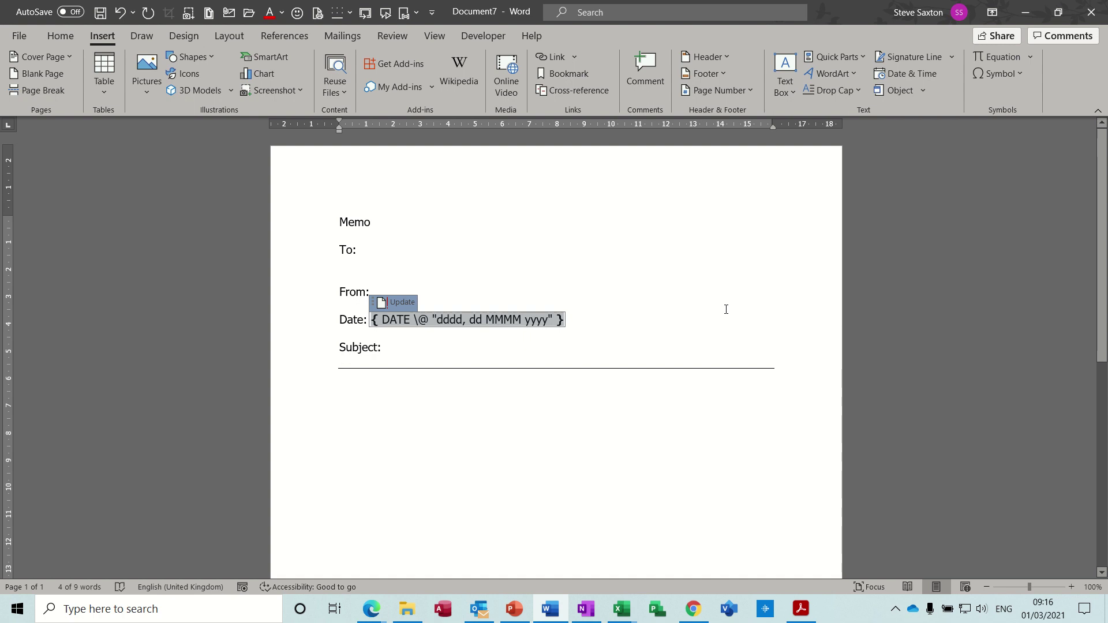
key(alt+F9)
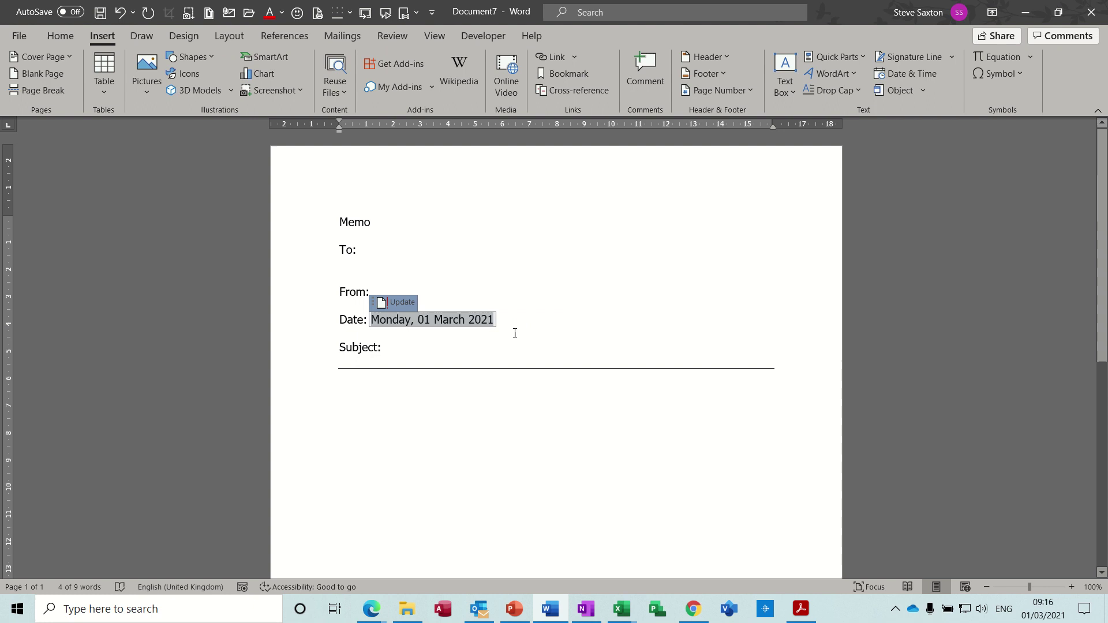
click(431, 414)
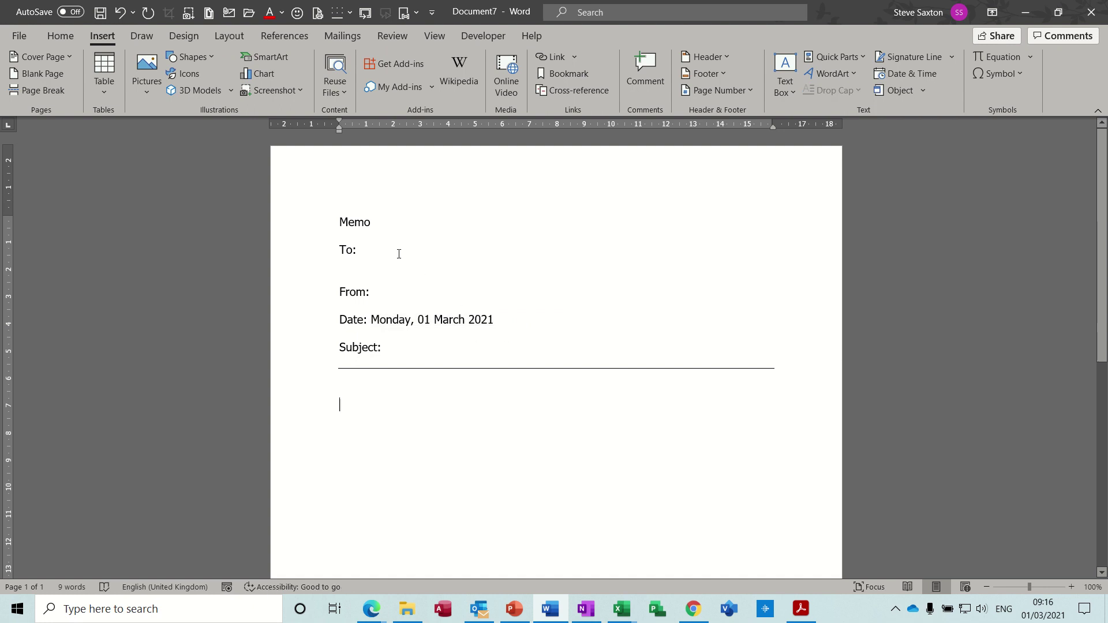
Step: Centre the Memo title and make it bold
click(306, 224)
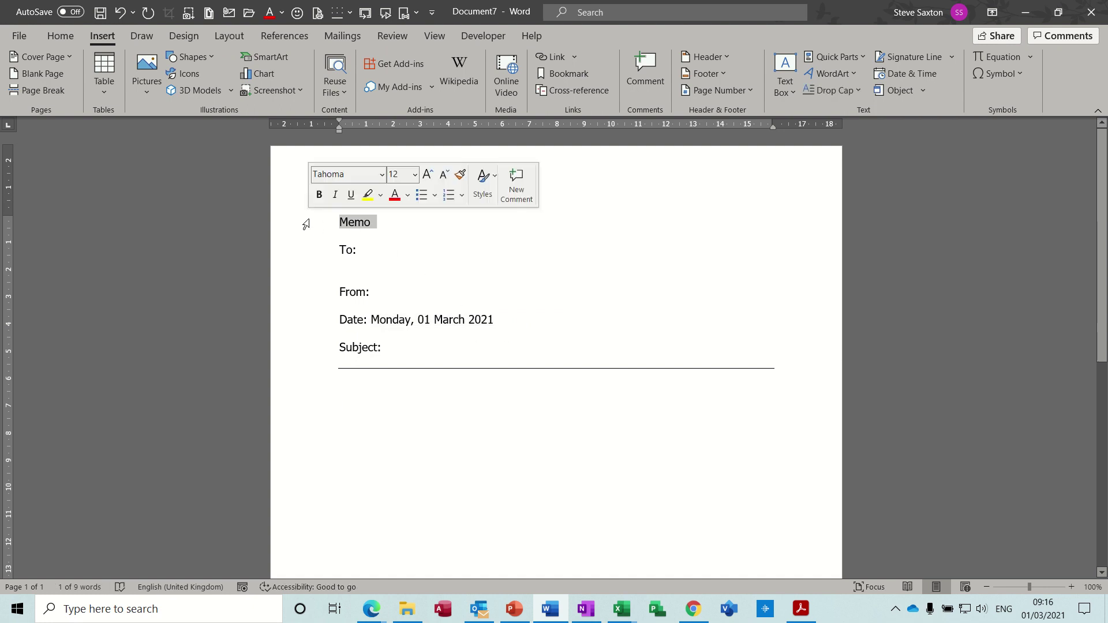
key(ctrl+e)
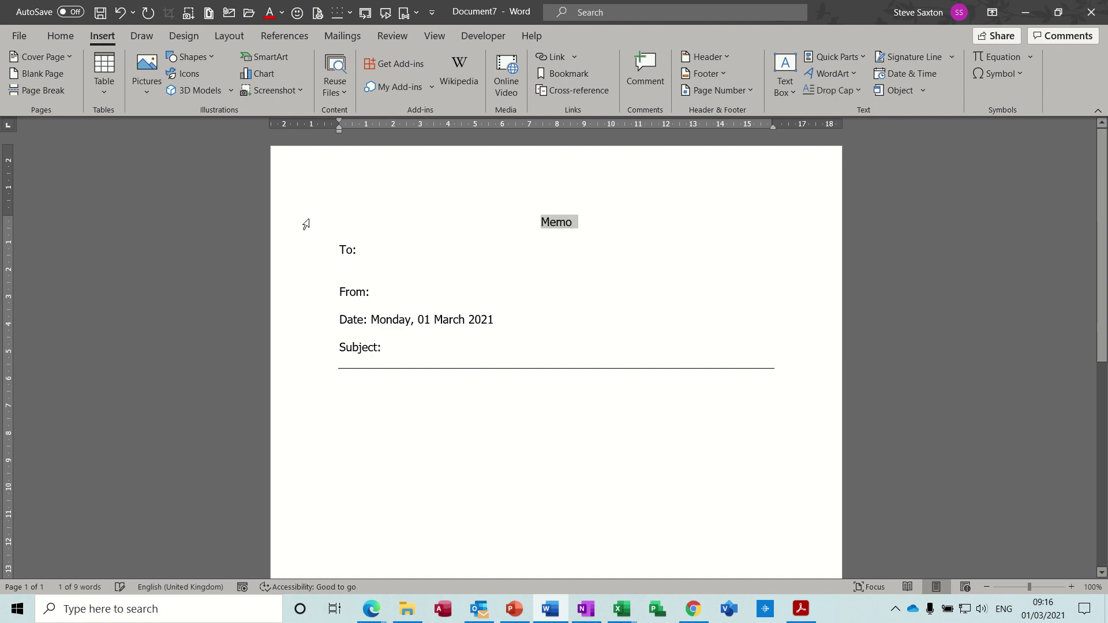
key(ctrl+b)
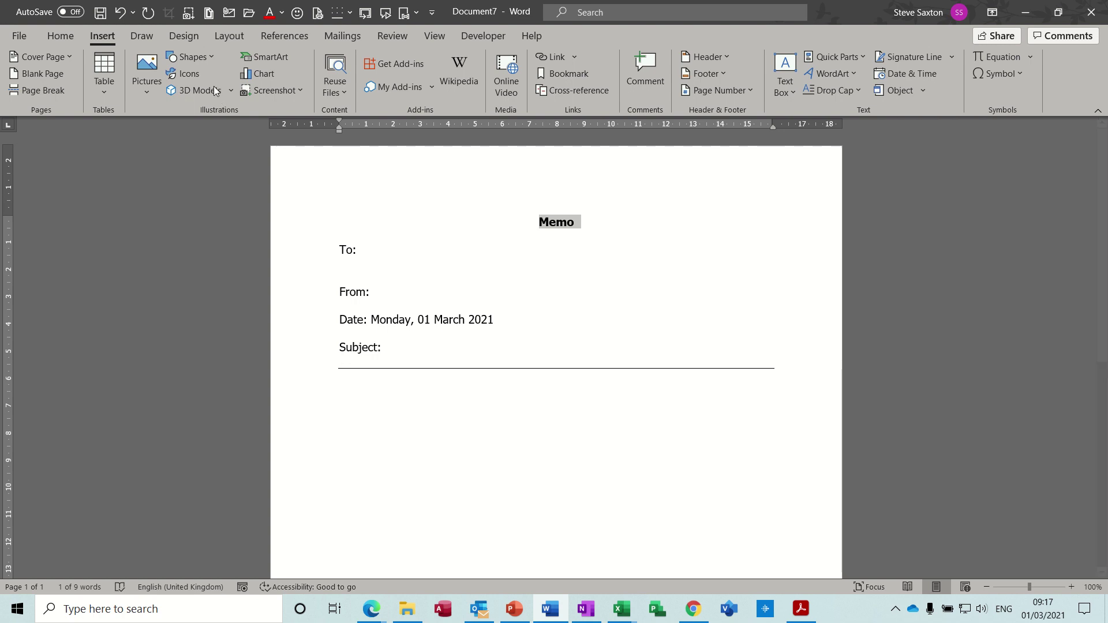
Step: Shade the Memo heading line grey across the full text width
click(62, 36)
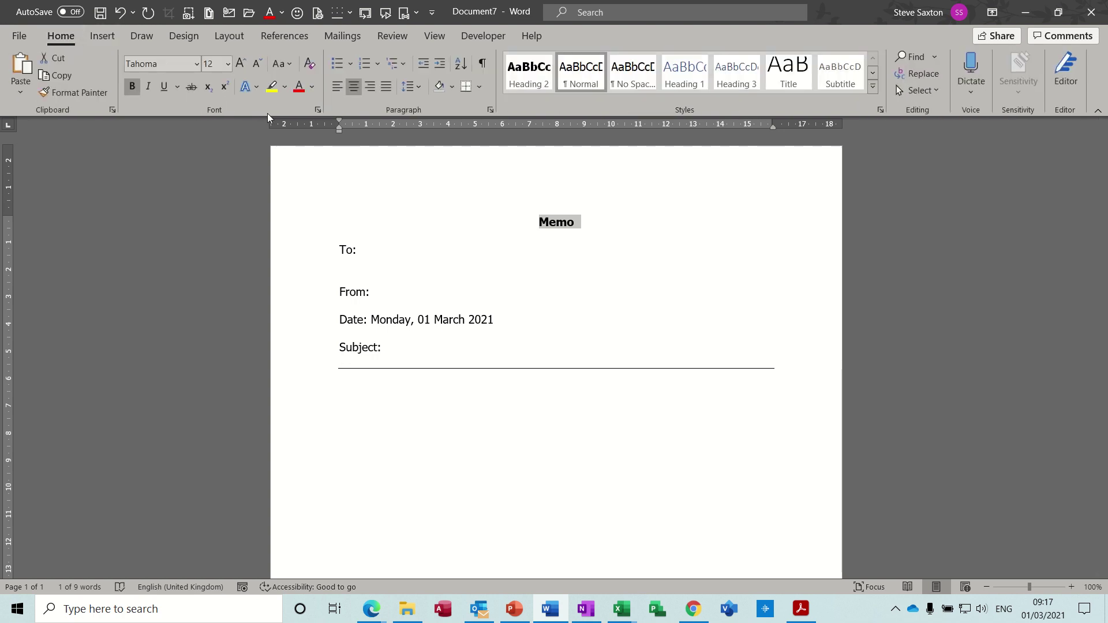
click(453, 88)
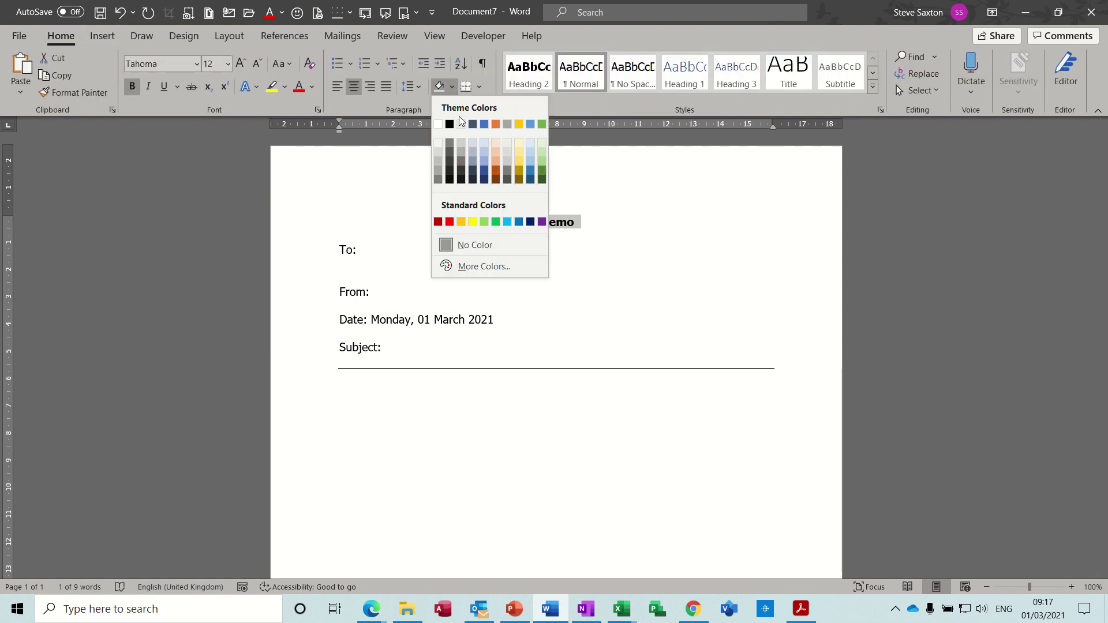
click(439, 169)
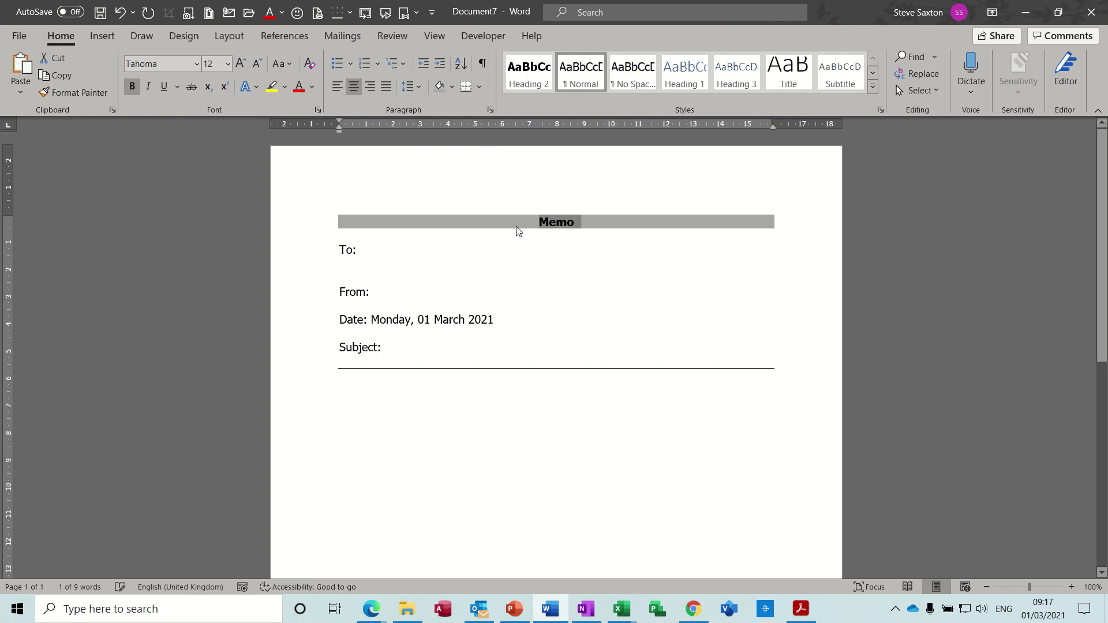
click(550, 267)
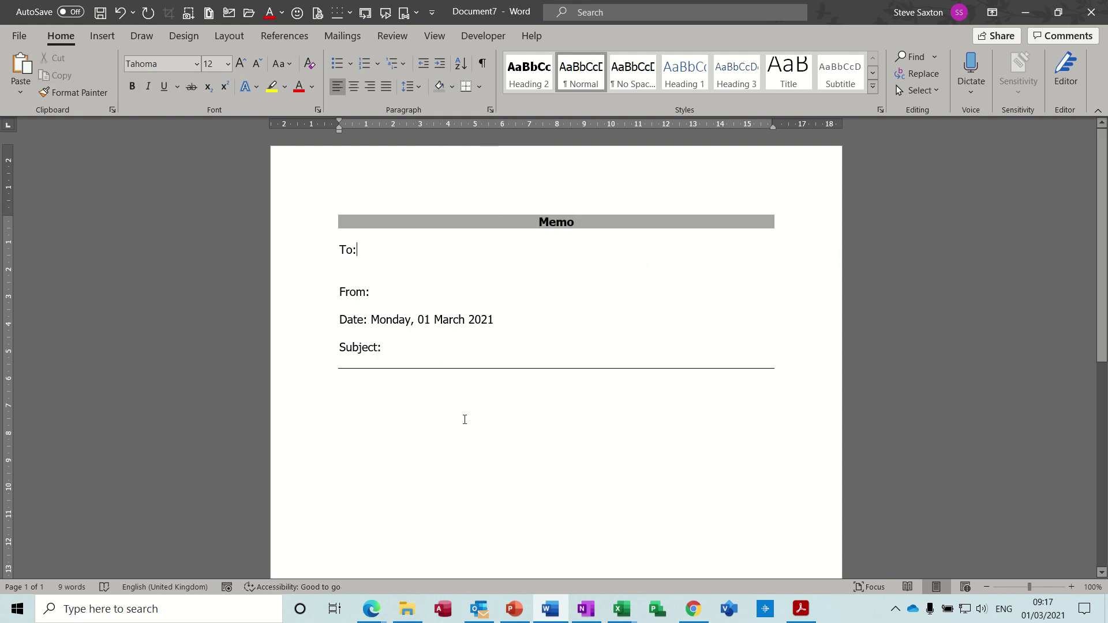
key(F12)
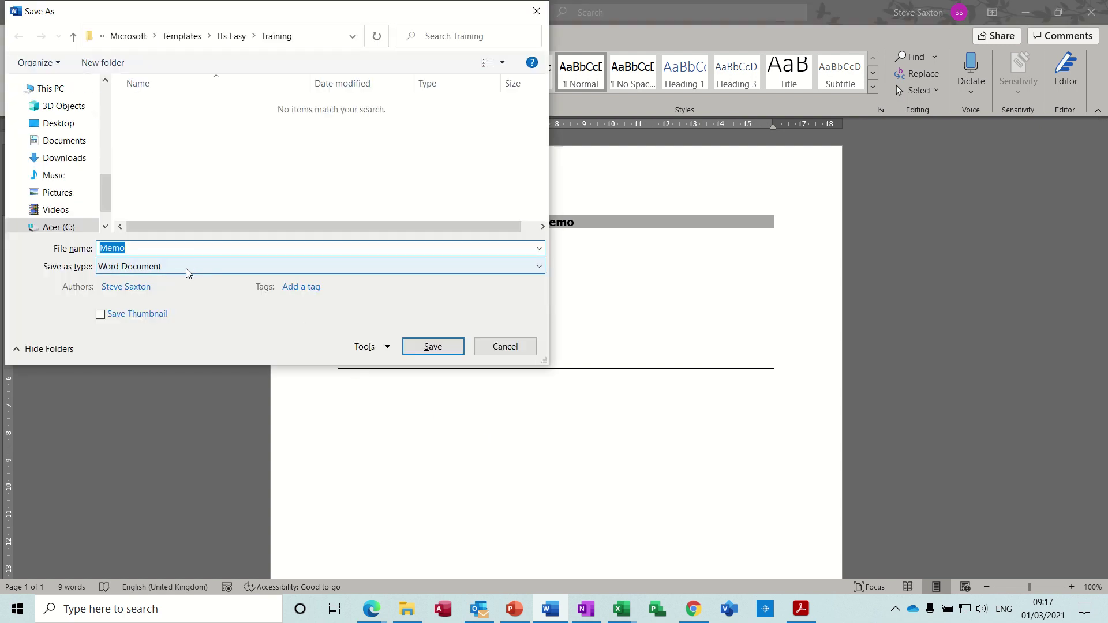
Step: Save the memo as a Word Template named Memo in ITs Easy > Sales, then close it
click(157, 265)
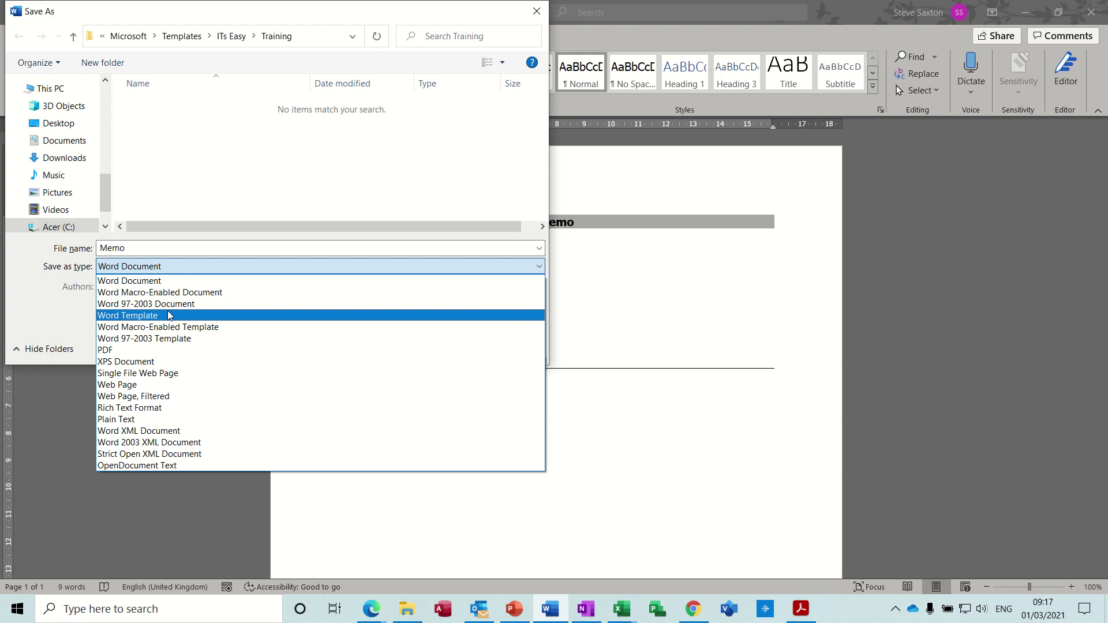
click(132, 315)
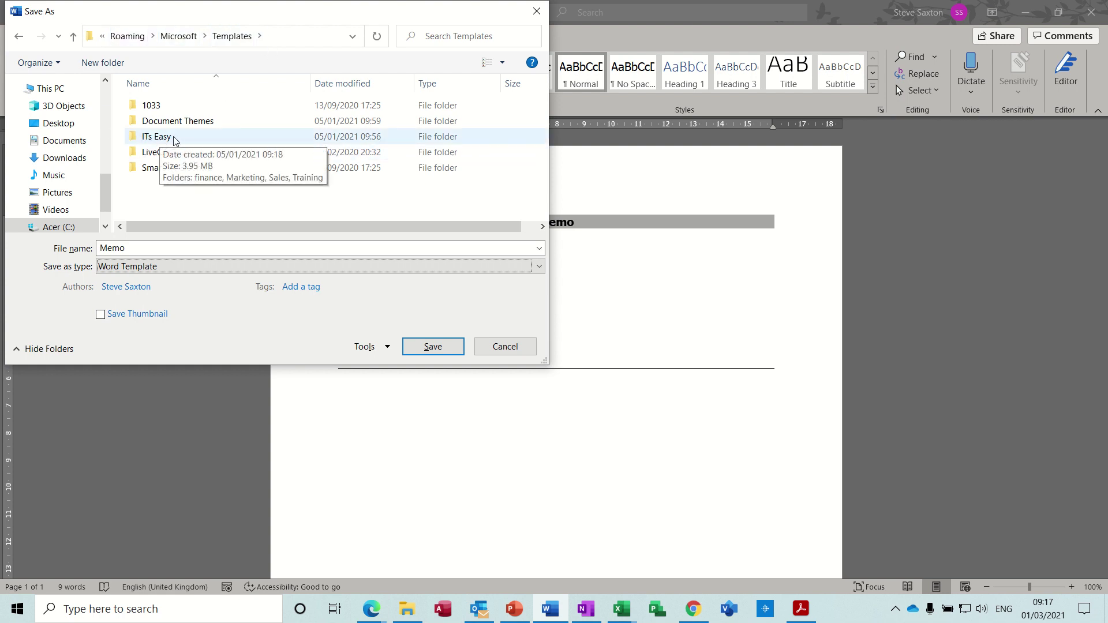
click(152, 138)
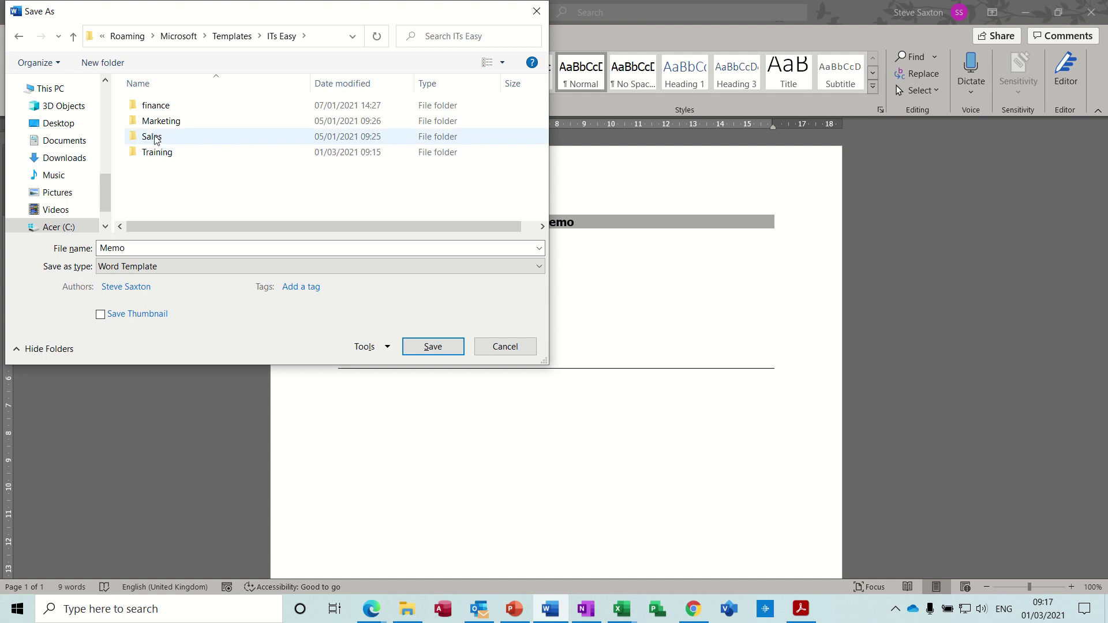
double_click(155, 139)
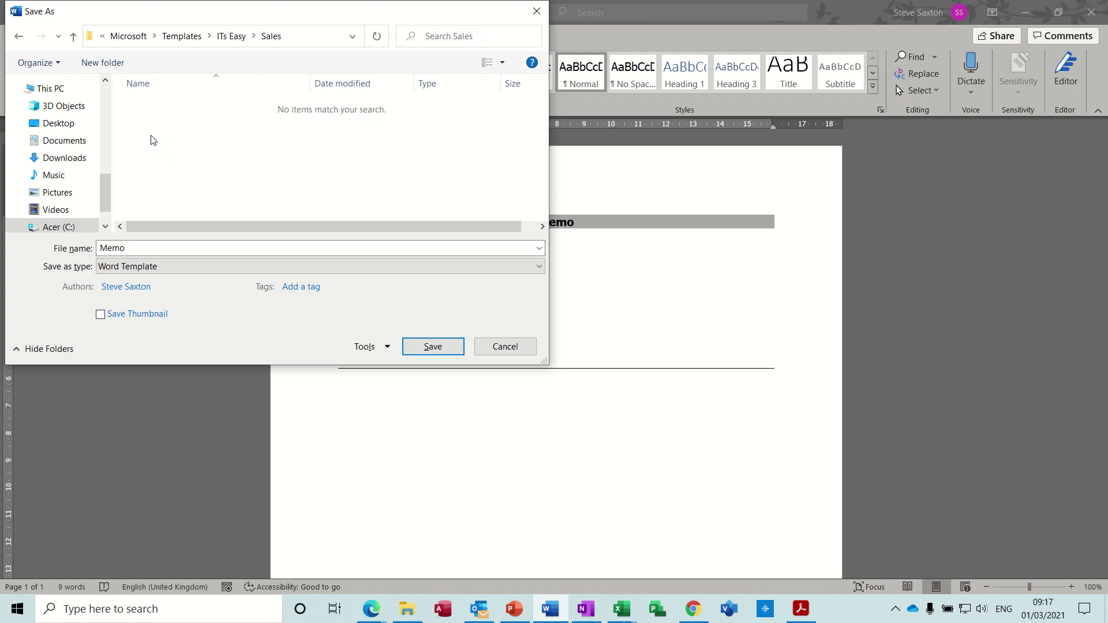
click(415, 346)
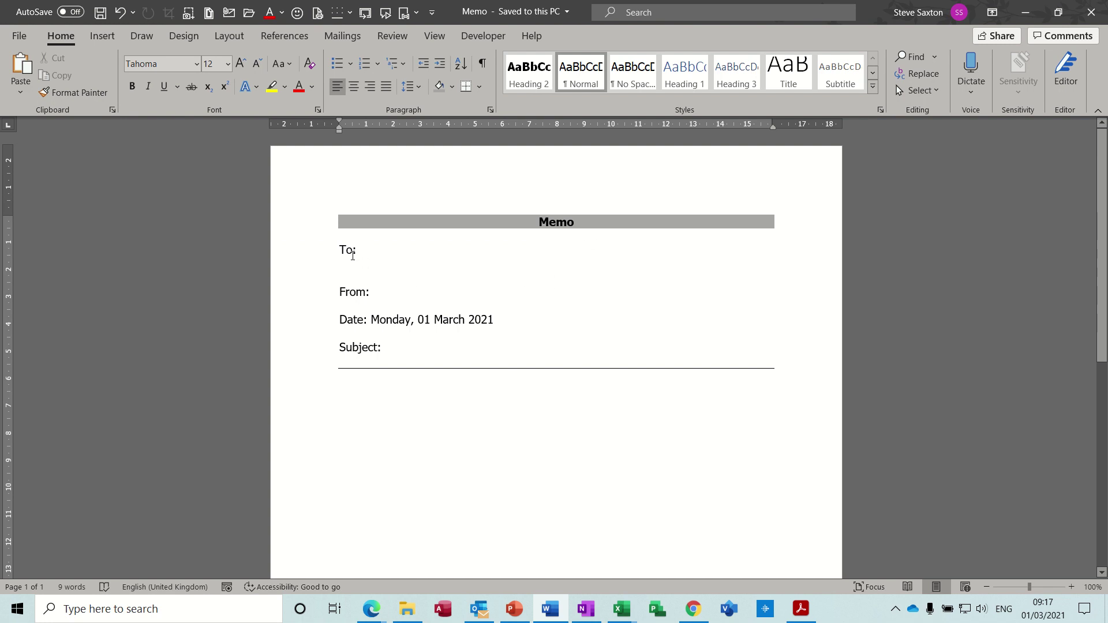
click(487, 312)
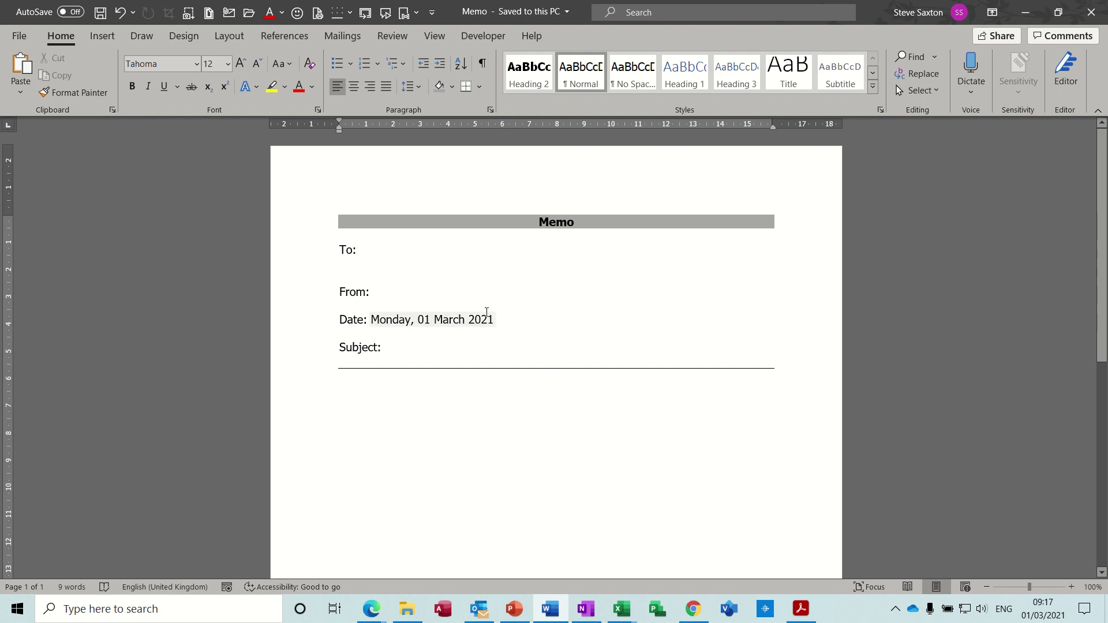
key(ctrl+w)
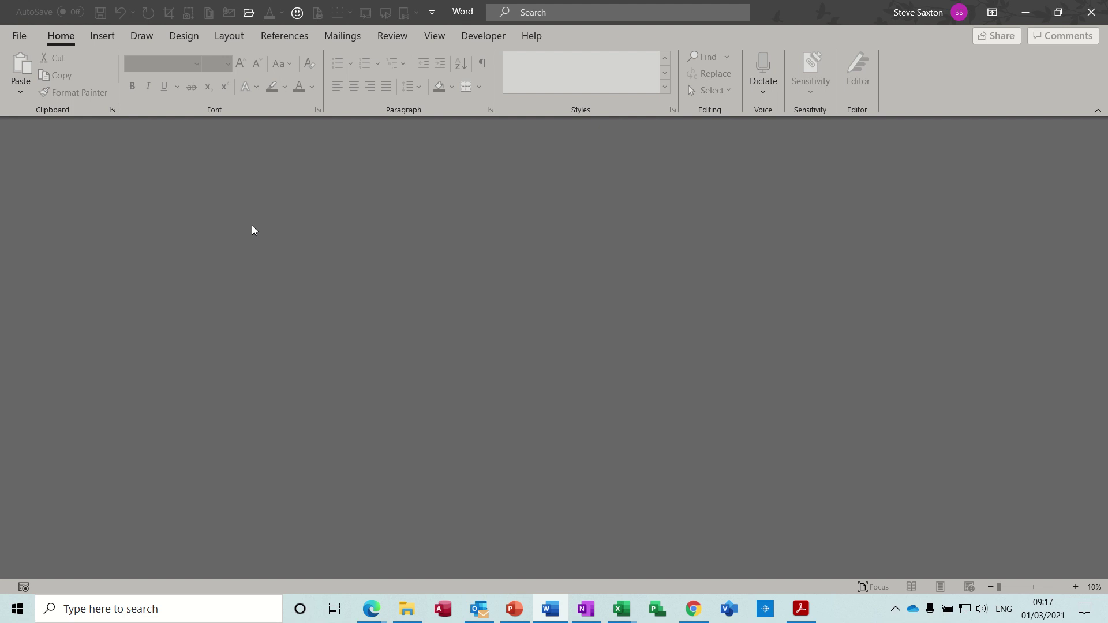
Step: Browse the New page's personal templates into the ITs Easy folder, showing Sales and Training
click(20, 36)
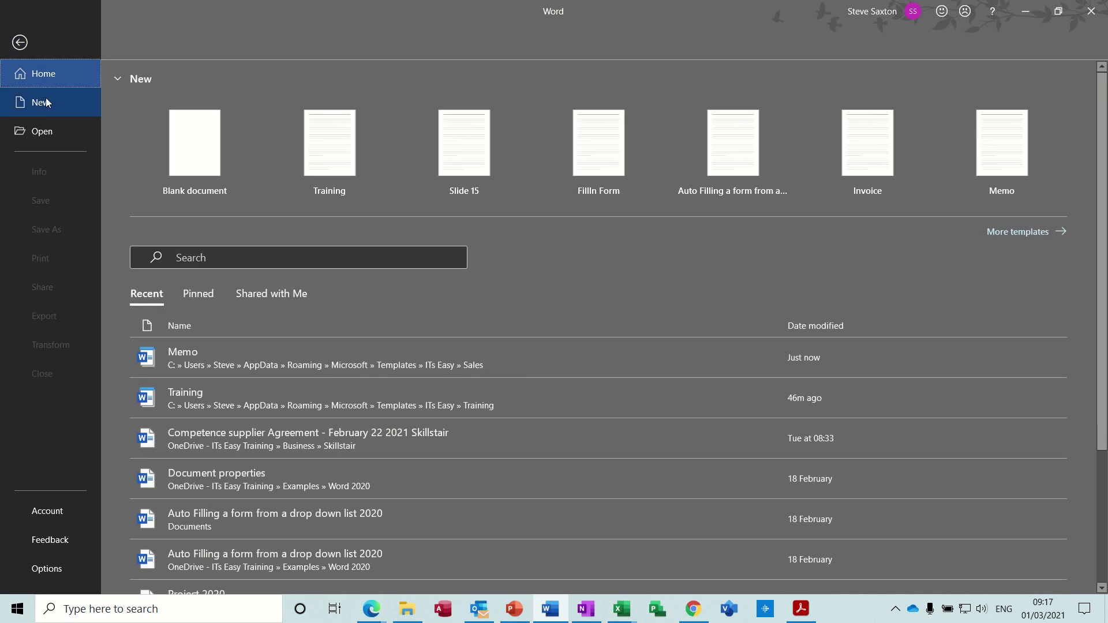
click(46, 106)
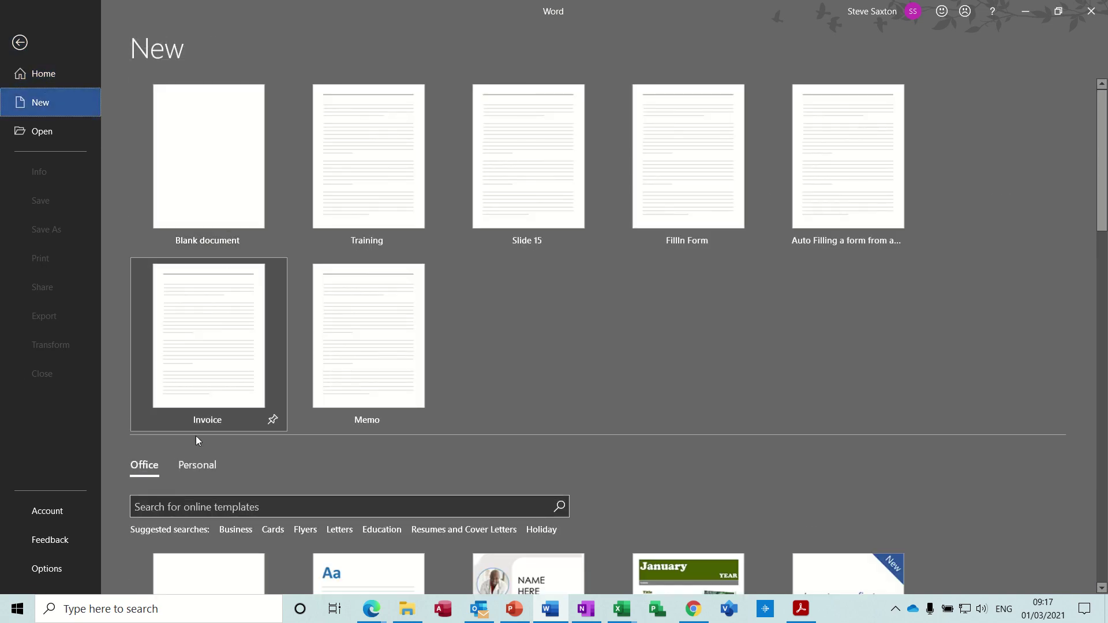
click(191, 469)
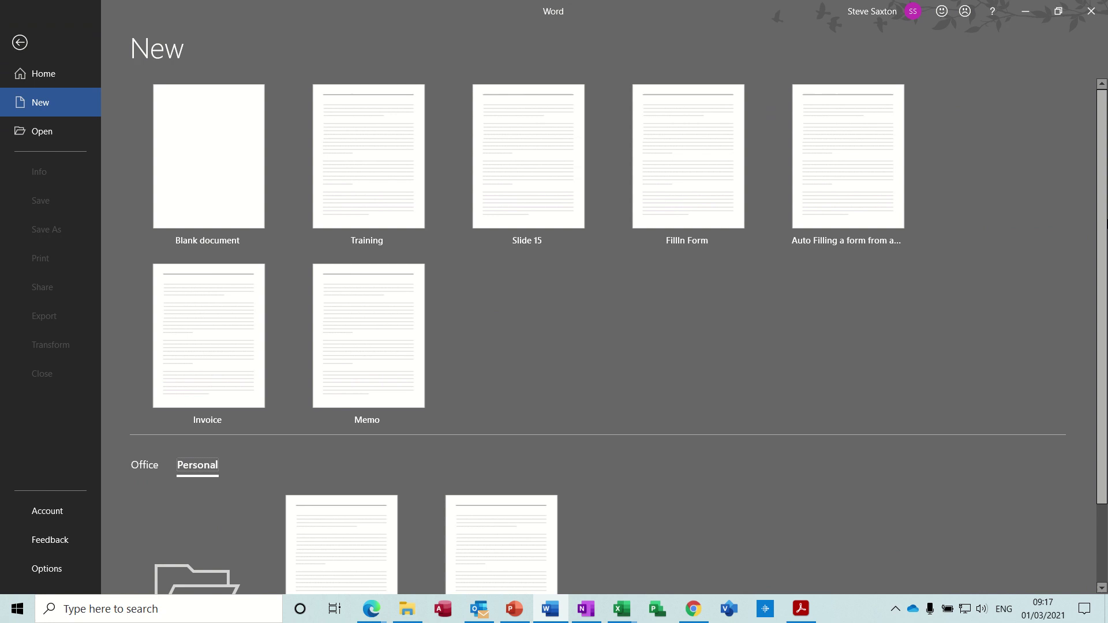
scroll(763, 398, down, 2)
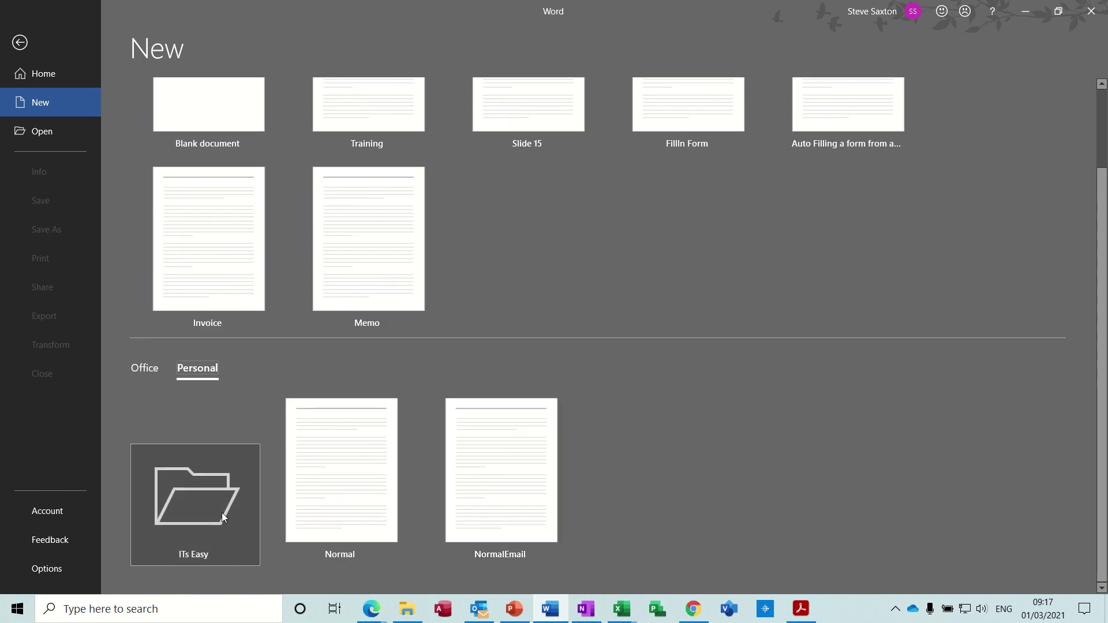
click(187, 508)
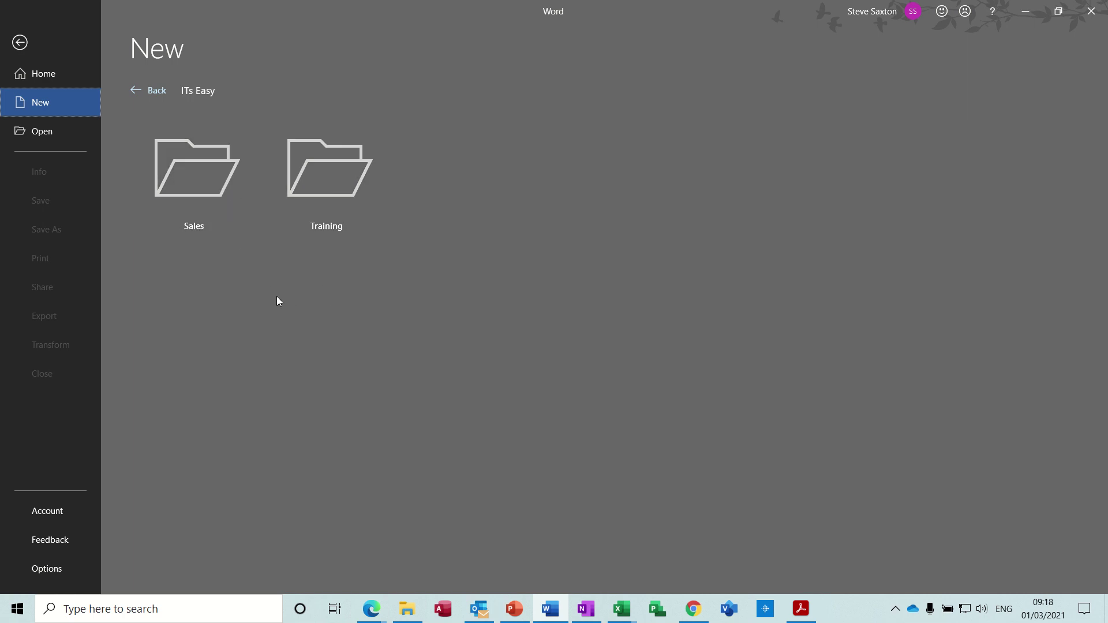
Step: Create a document from the Sales > Memo template and type test text after To:
click(206, 180)
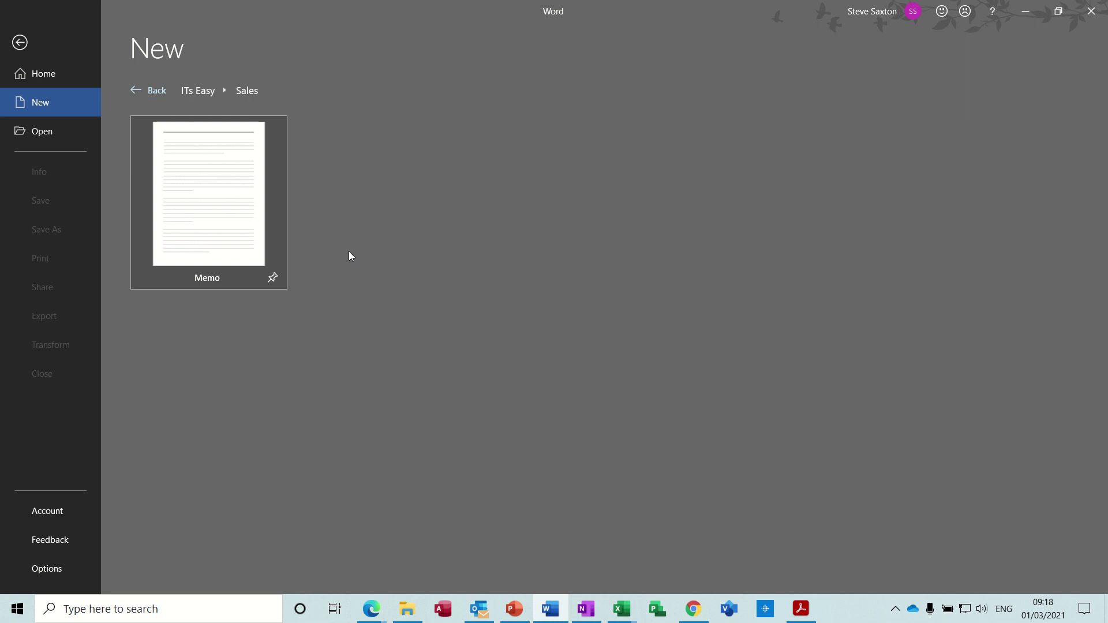
click(232, 207)
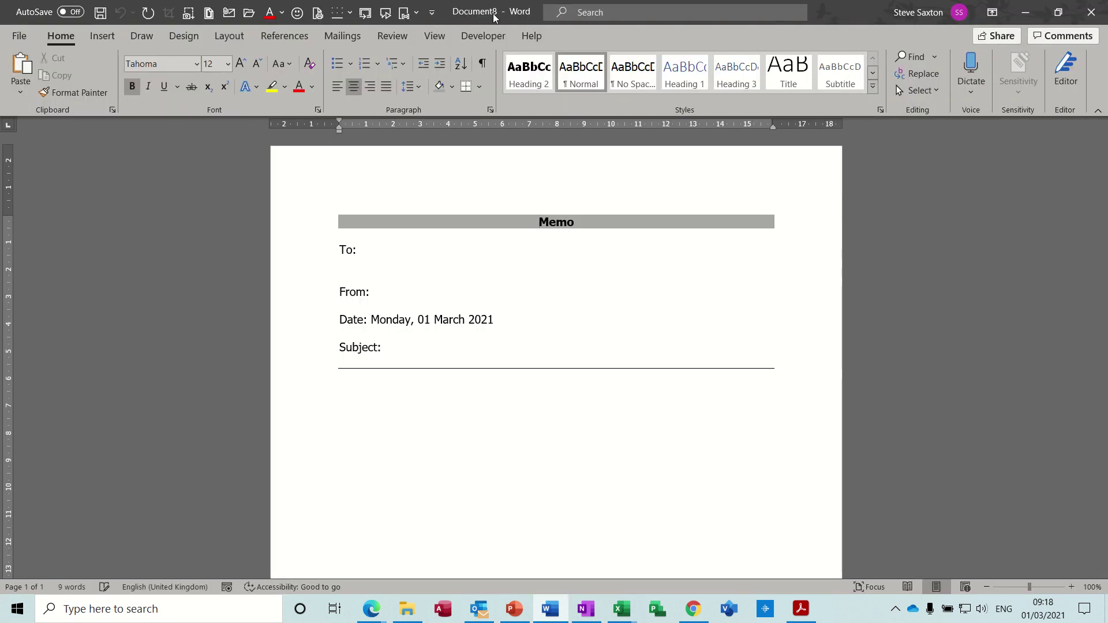
click(472, 244)
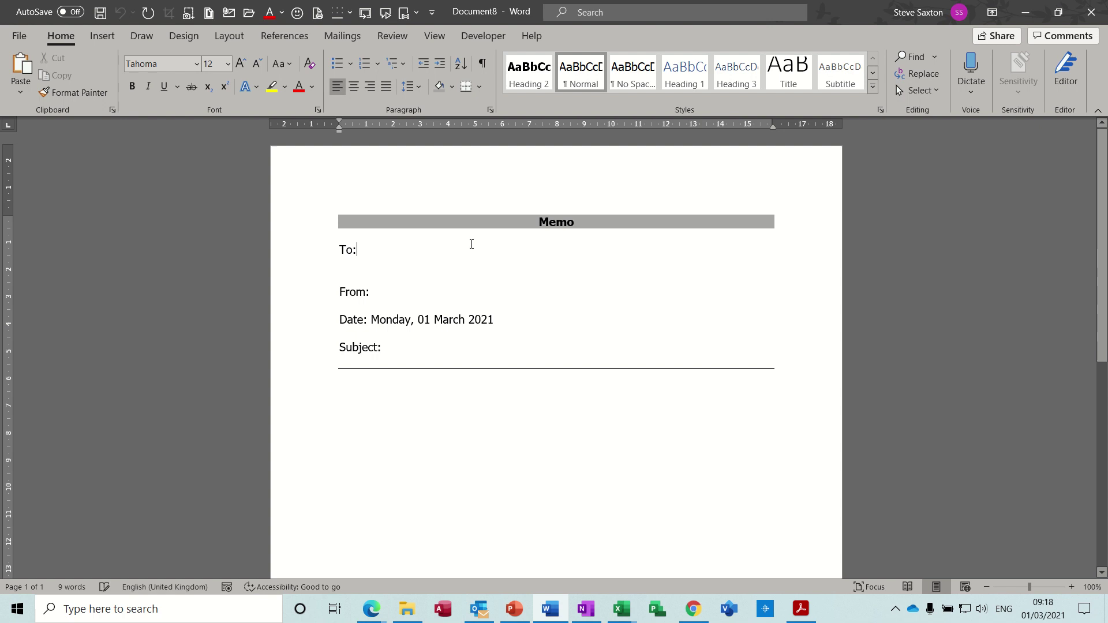
text(sfckfckdhfkhdfkdkjfdkjfnkjdf)
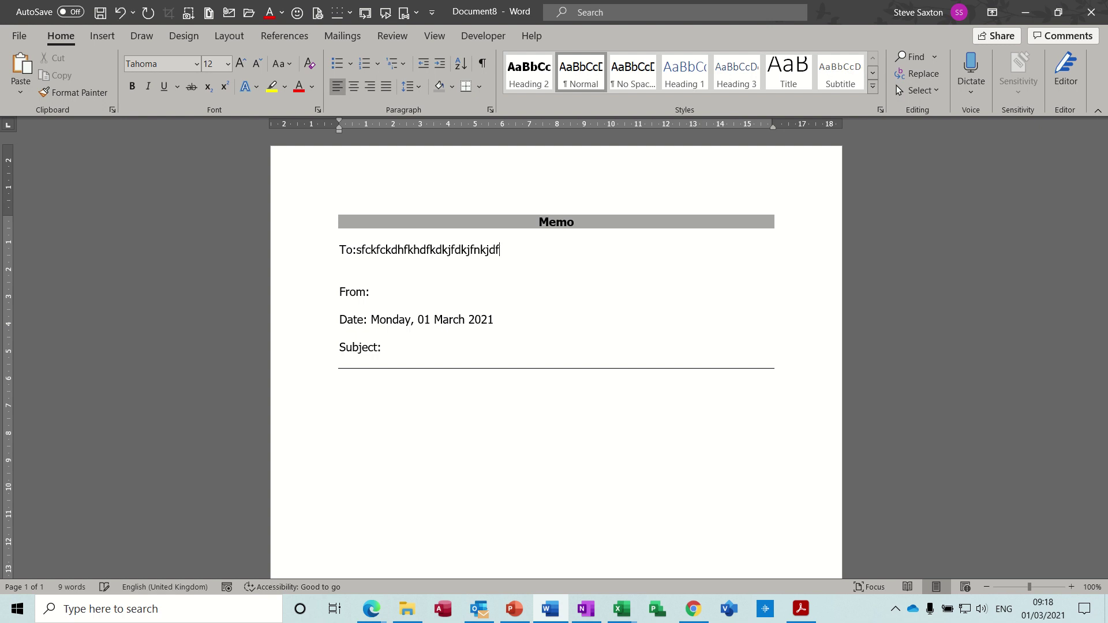
Step: Create another new document from the personal ITs Easy > Sales > Memo template
click(20, 36)
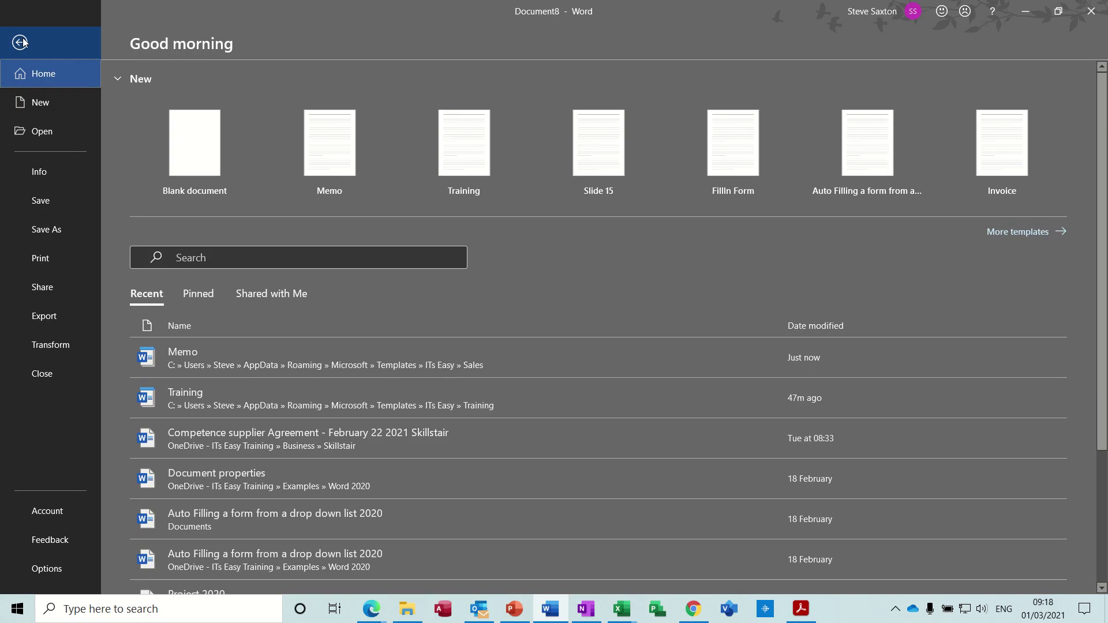
click(34, 102)
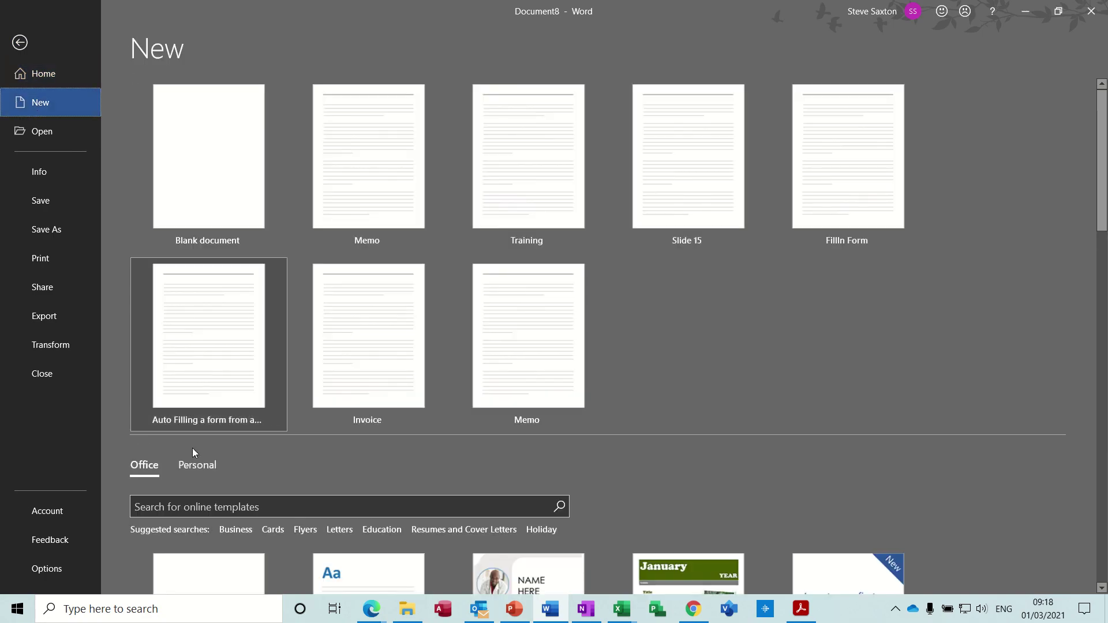
click(191, 472)
click(199, 557)
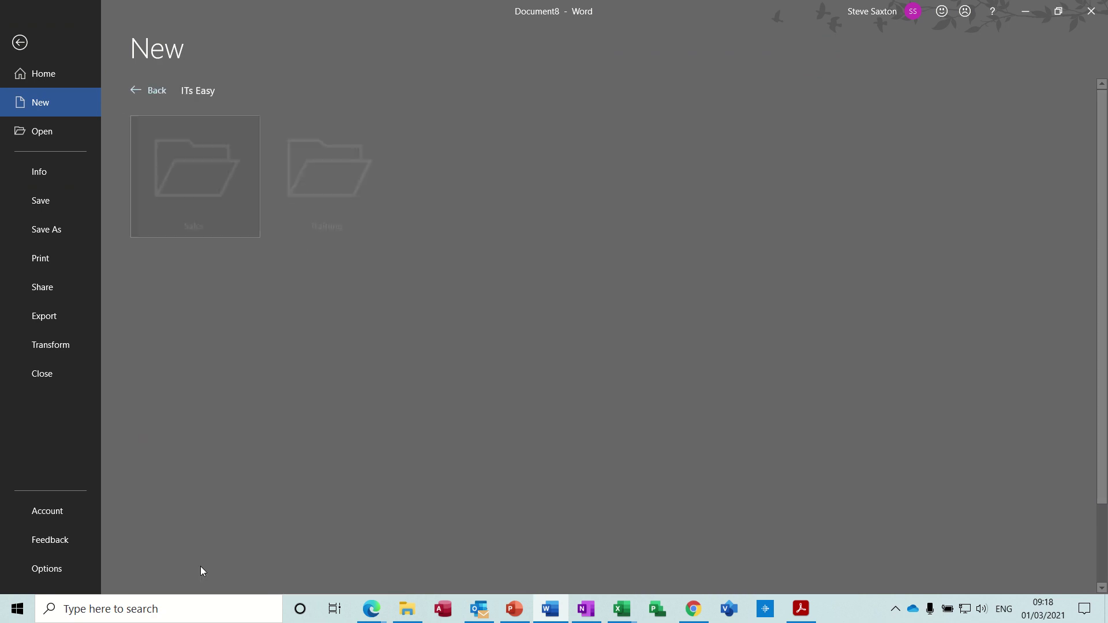
click(225, 219)
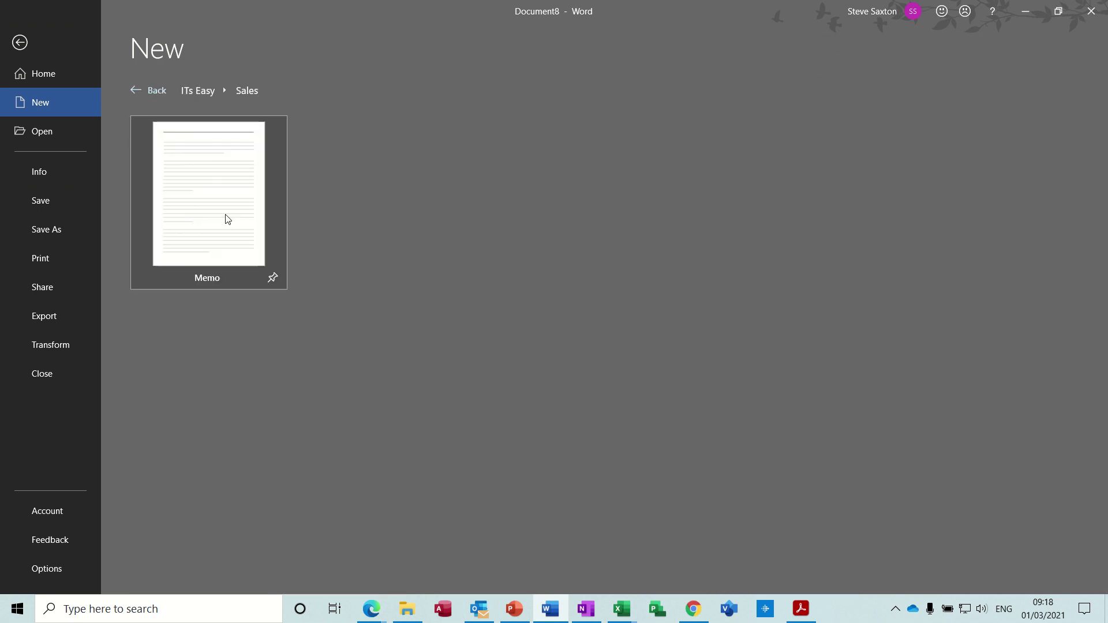
click(225, 218)
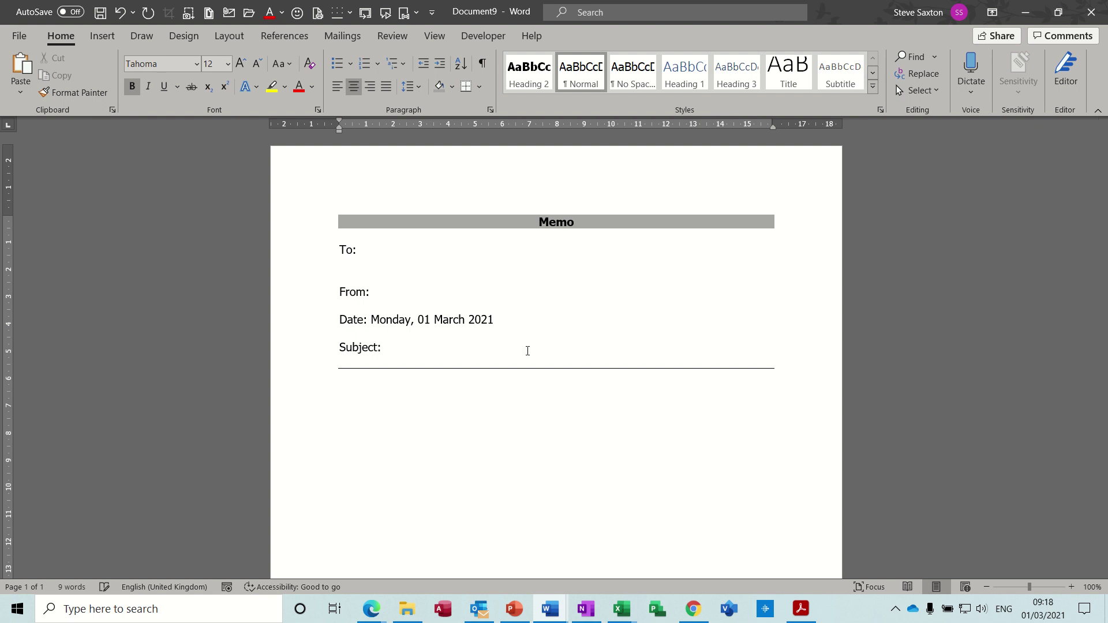
Step: In File Explorer, open Templates > ITs Easy > Sales and launch Memo as a new document
click(410, 616)
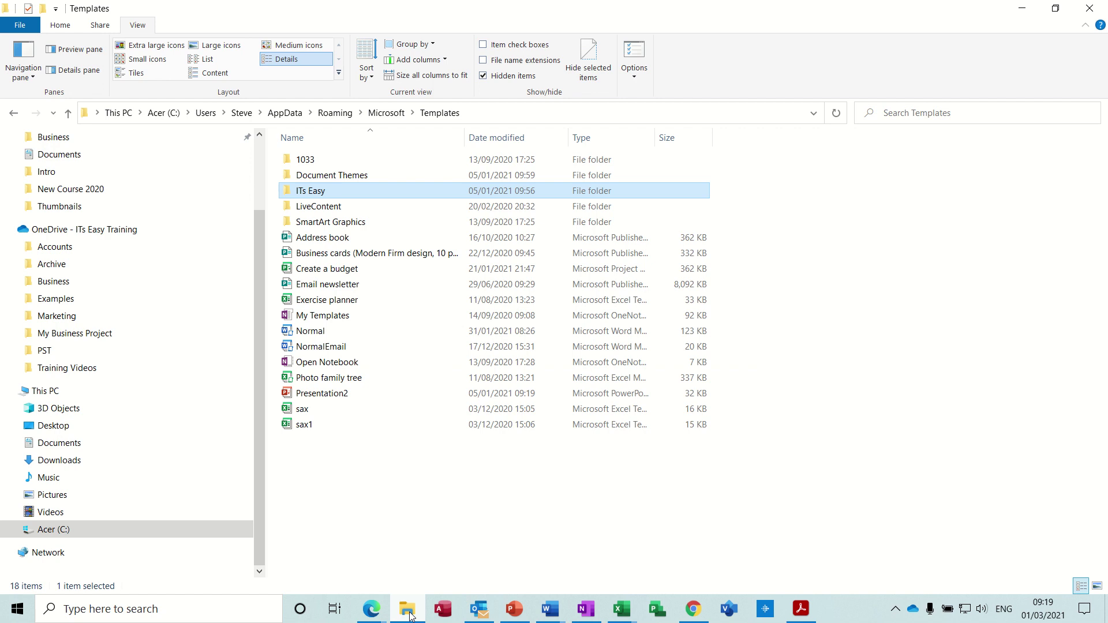
double_click(295, 194)
double_click(318, 195)
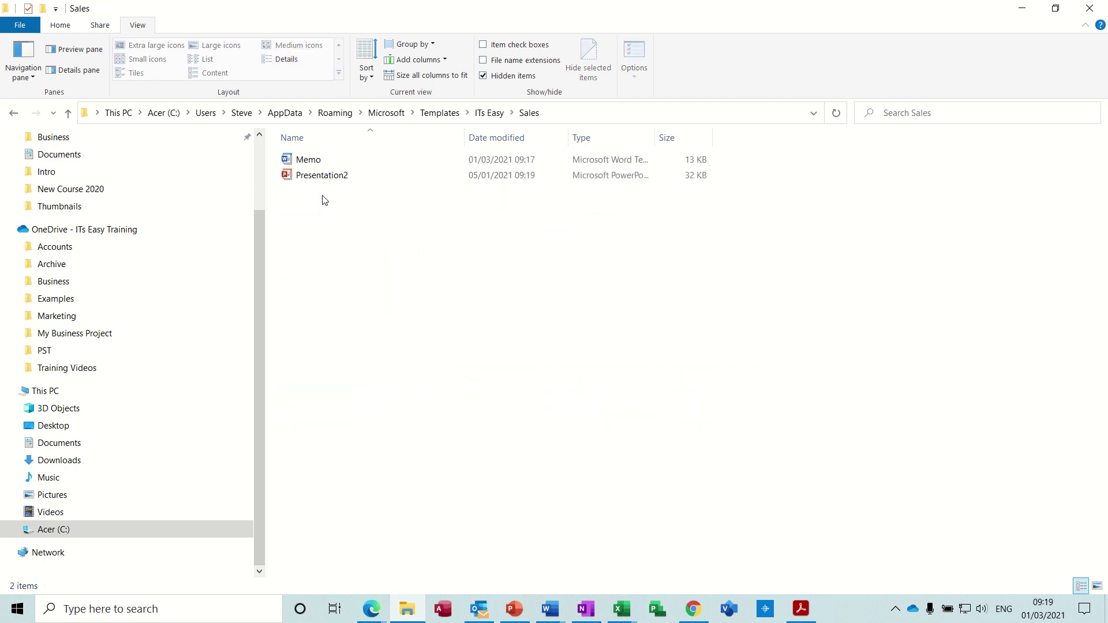
double_click(311, 160)
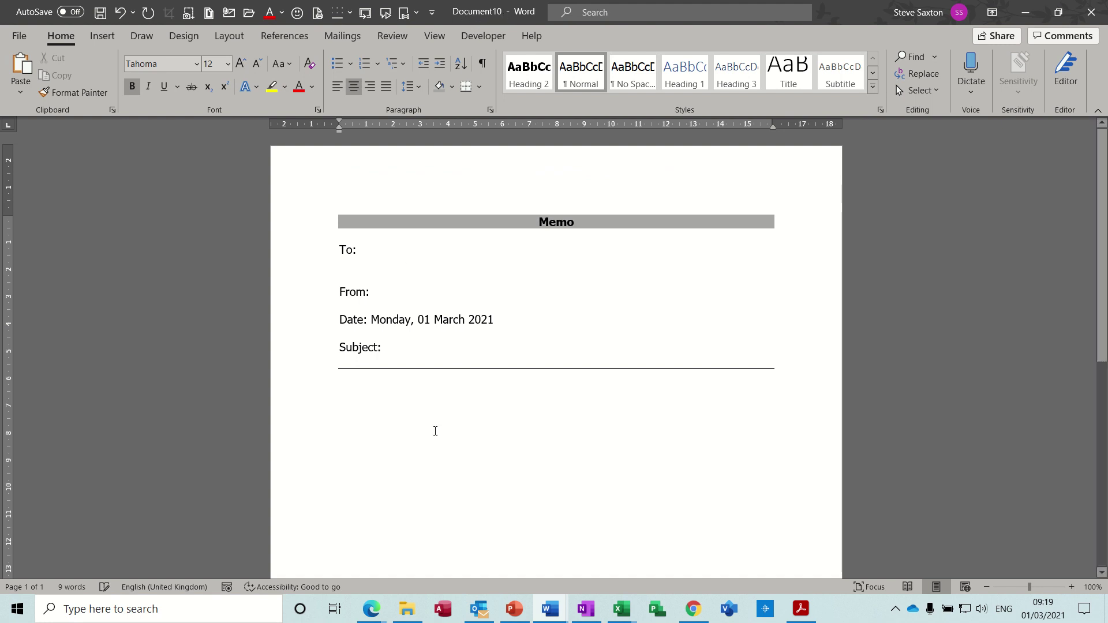
click(407, 606)
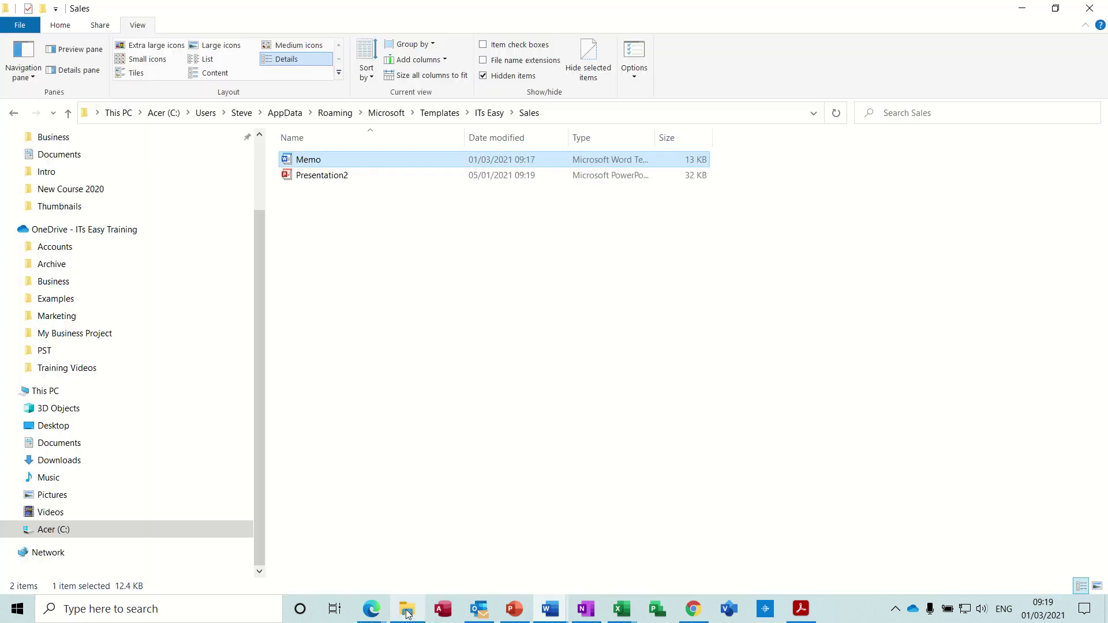
Step: Open the Memo template itself for editing and shade its heading bar orange
right_click(311, 164)
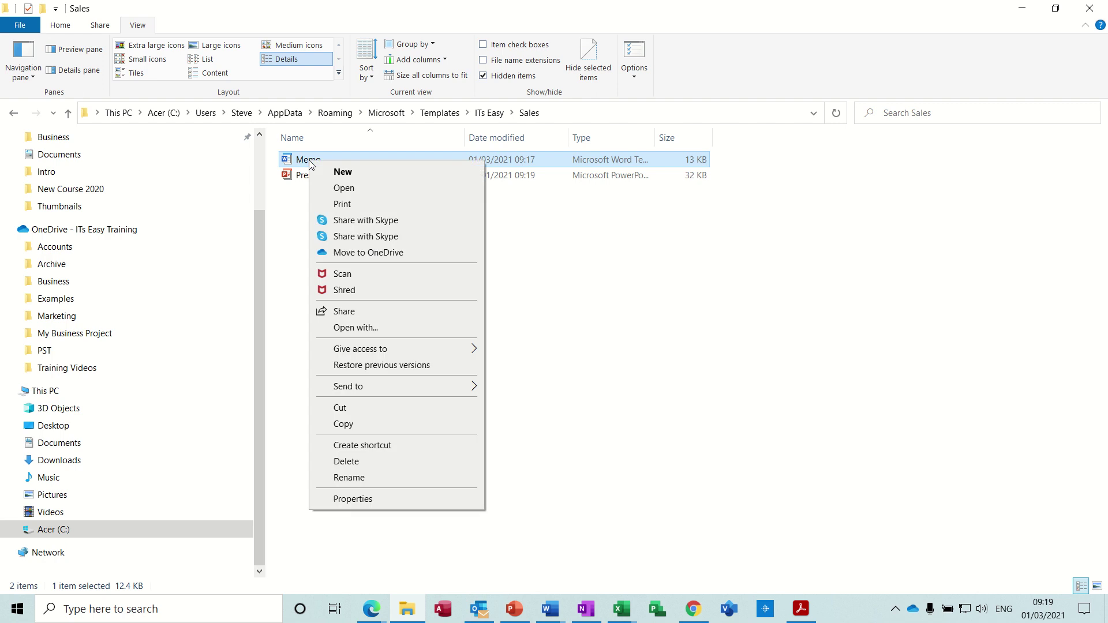
click(364, 191)
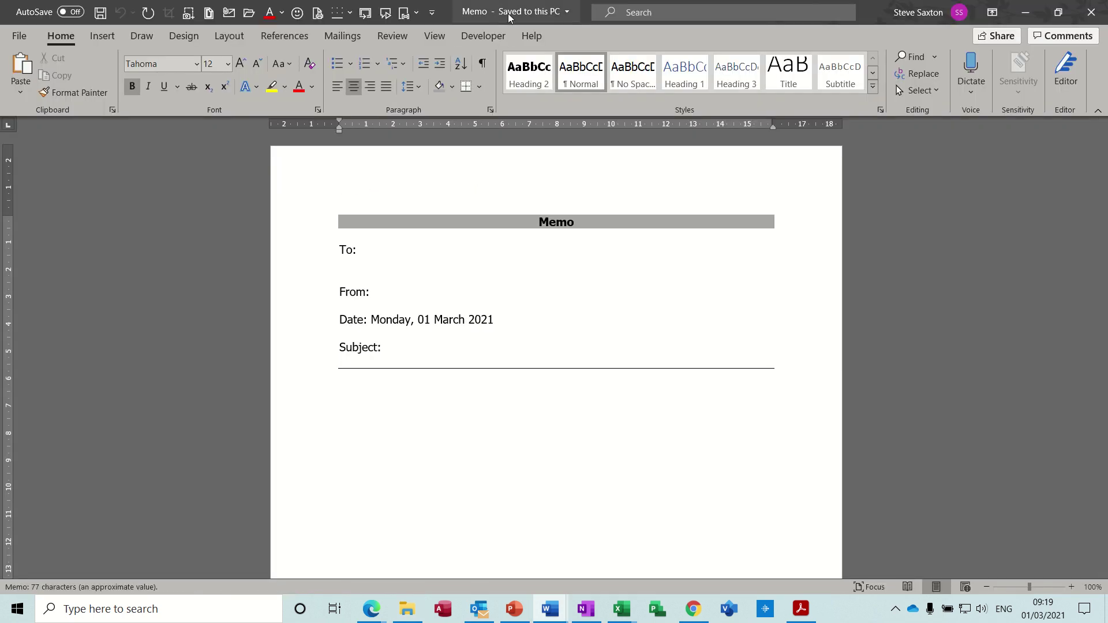
click(319, 229)
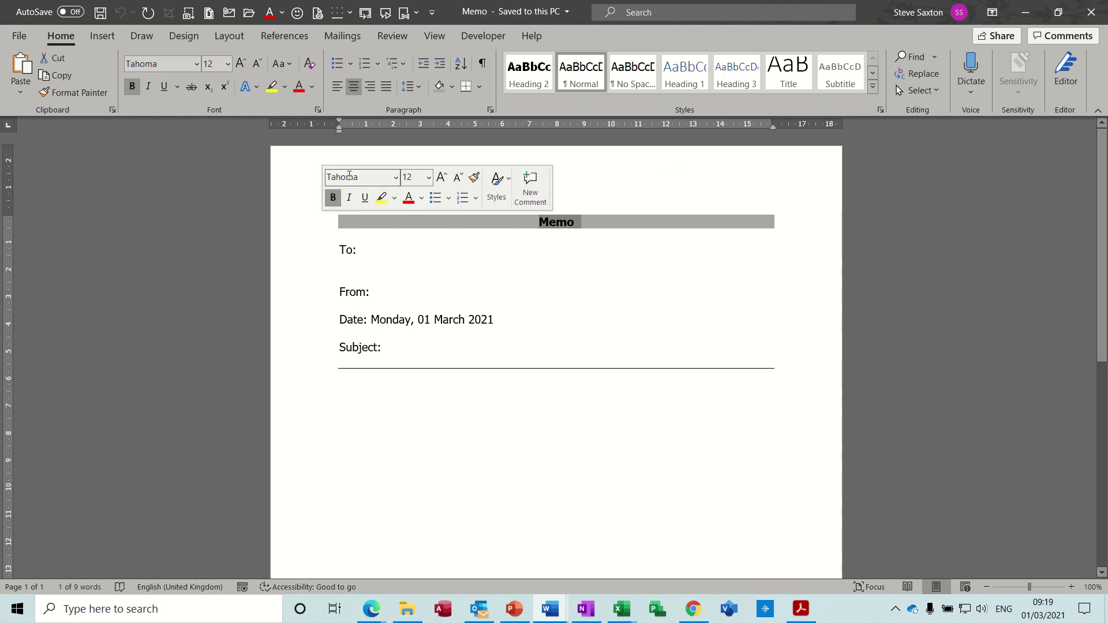
click(452, 90)
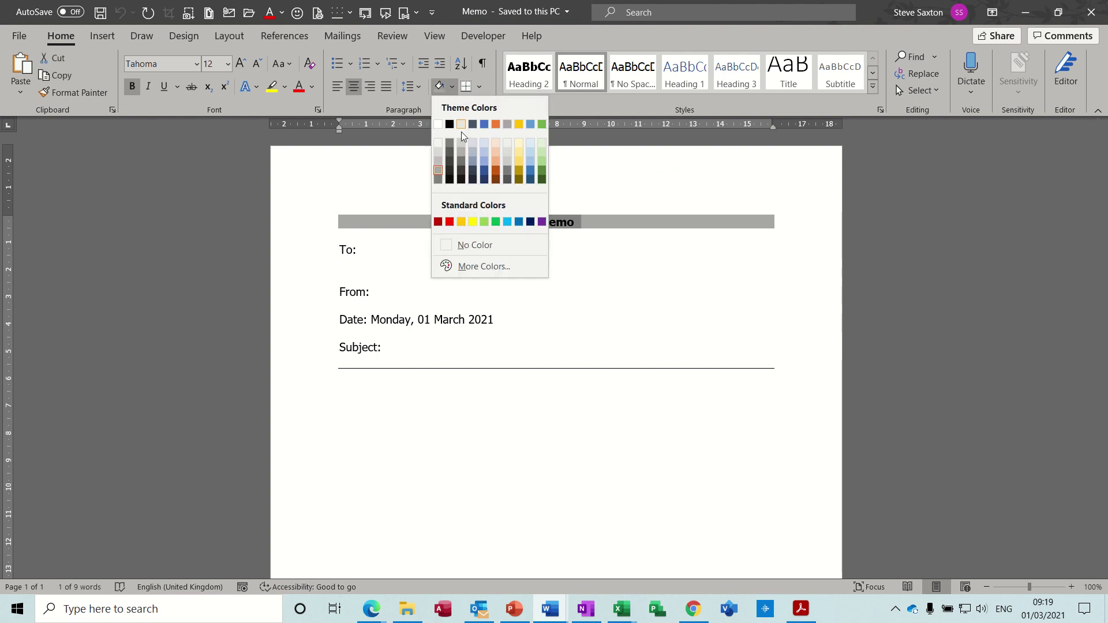
click(496, 160)
click(532, 287)
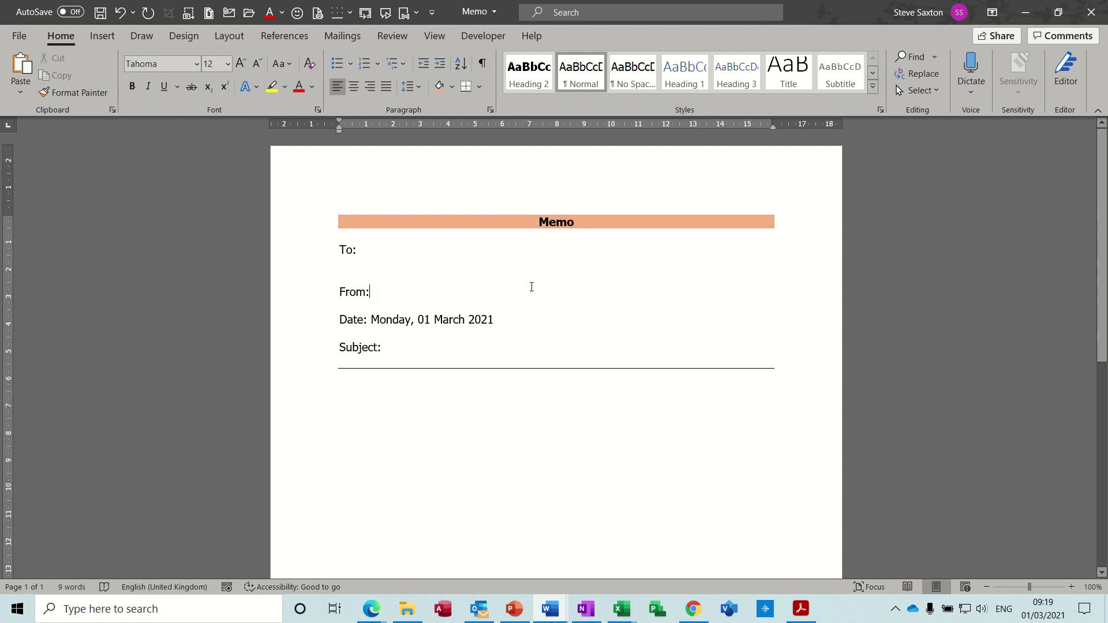
Step: Save the updated Memo template, close it, and return to the Sales folder
key(ctrl+s)
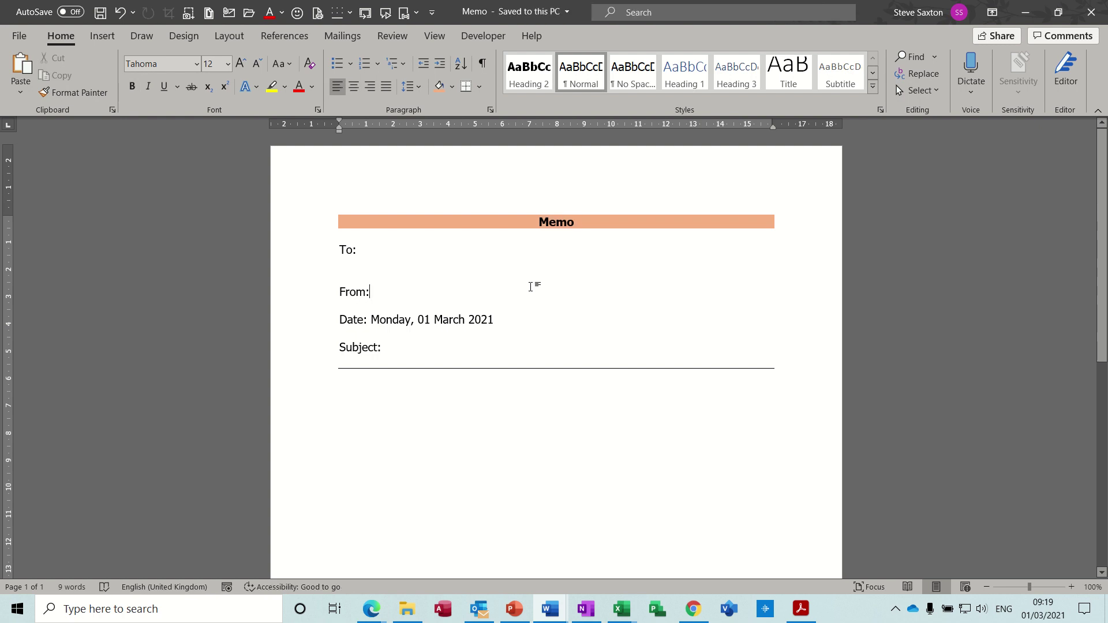
key(ctrl+w)
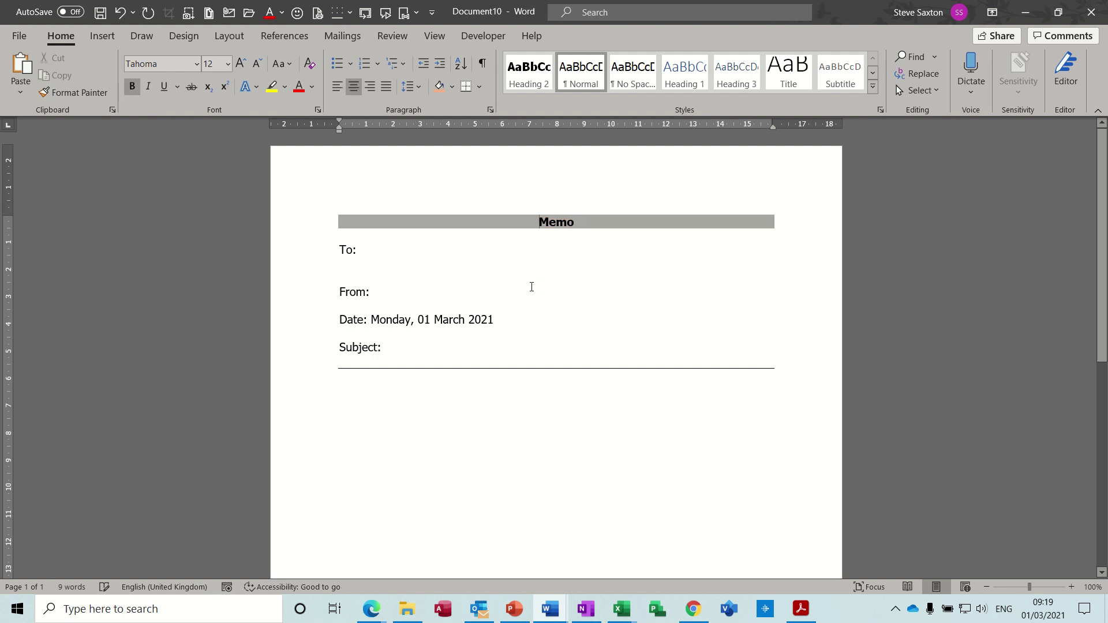
key(alt+Tab)
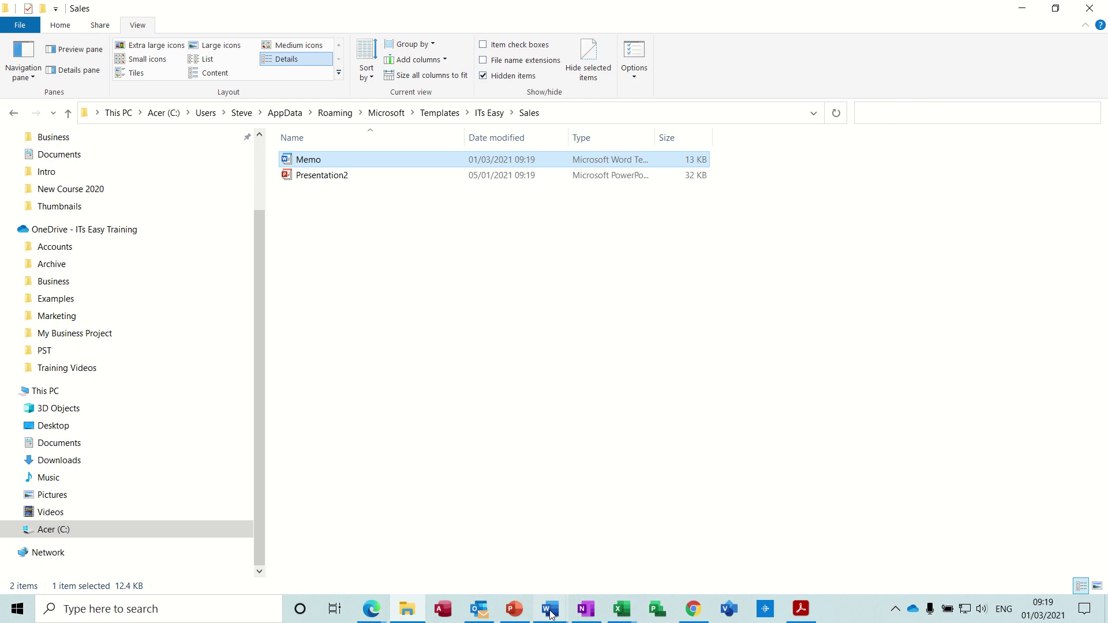
Step: Close the open memo document without saving its changes
click(551, 607)
click(586, 545)
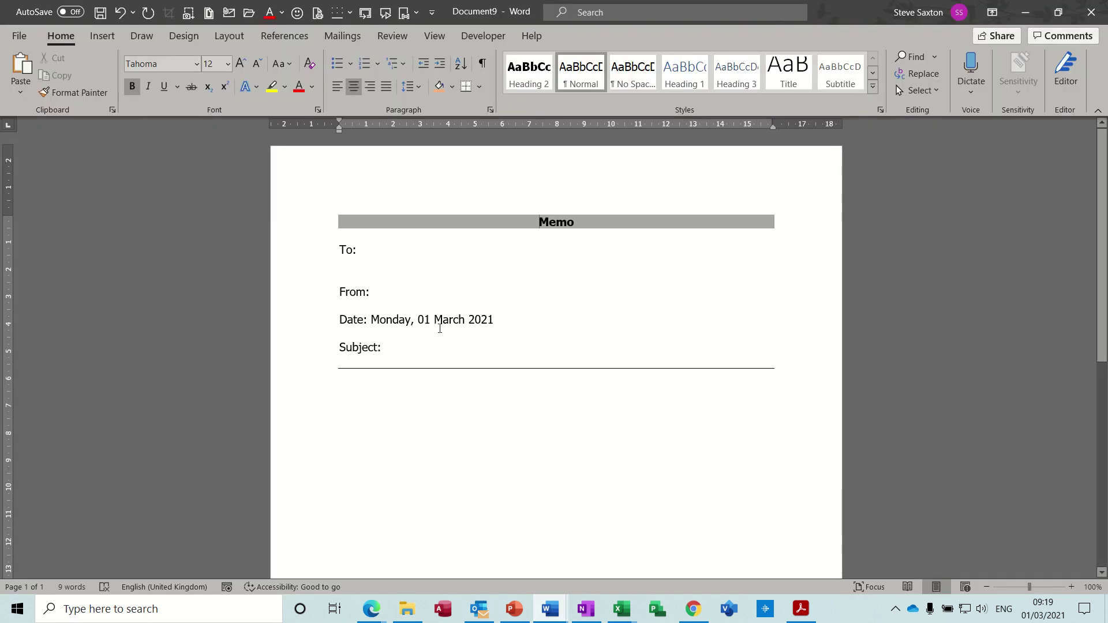
key(alt+Tab)
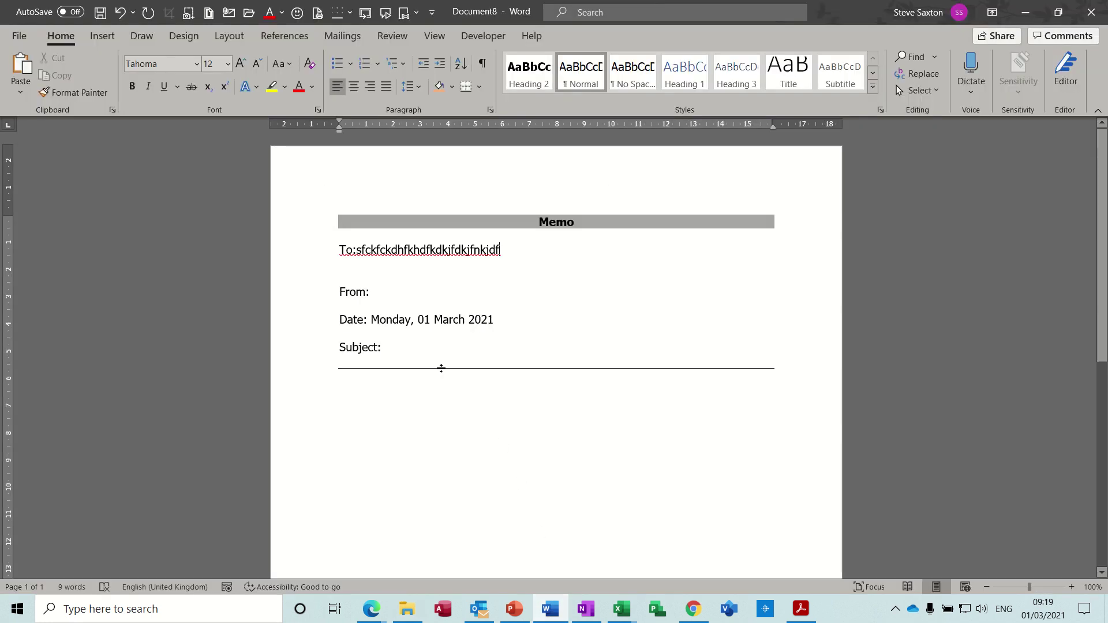
click(551, 606)
key(ctrl+w)
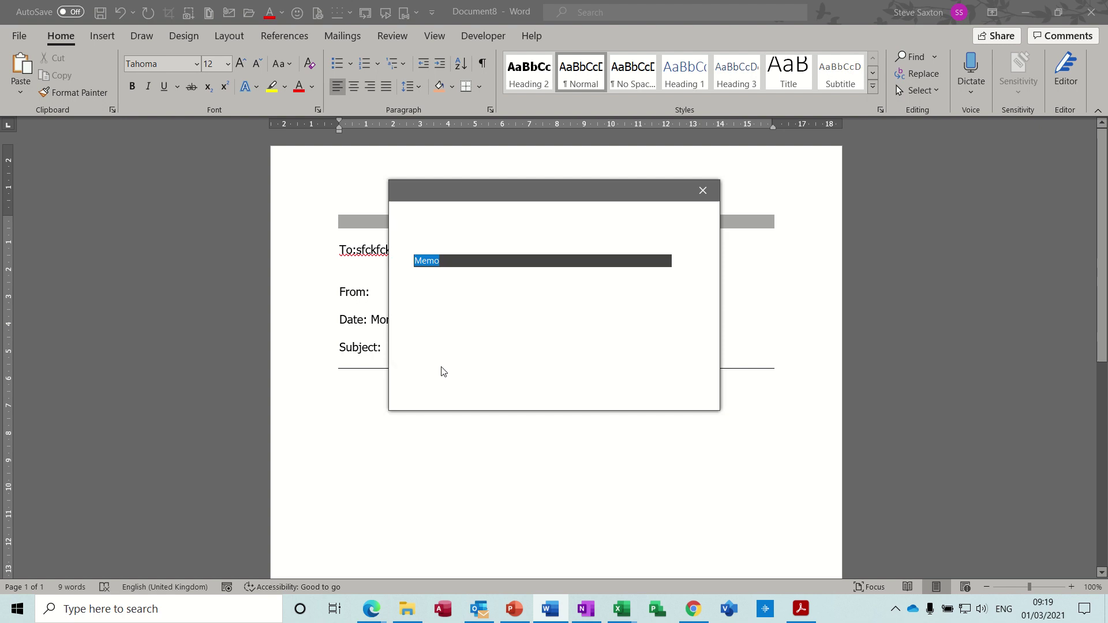
click(597, 384)
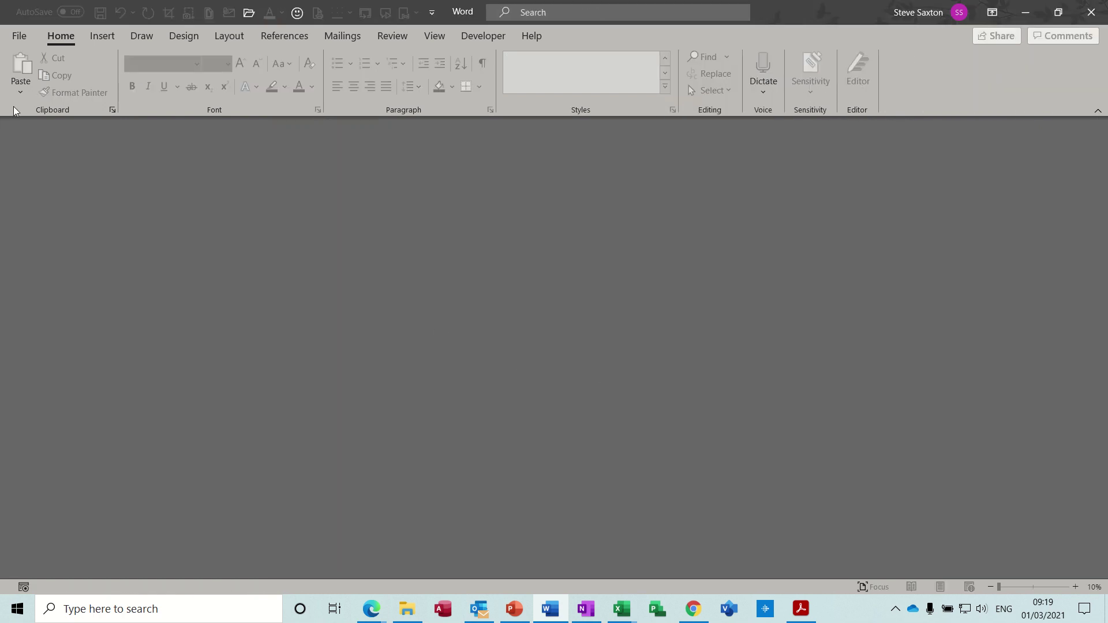
Step: Create a new document from the updated personal ITs Easy > Sales > Memo template
click(20, 37)
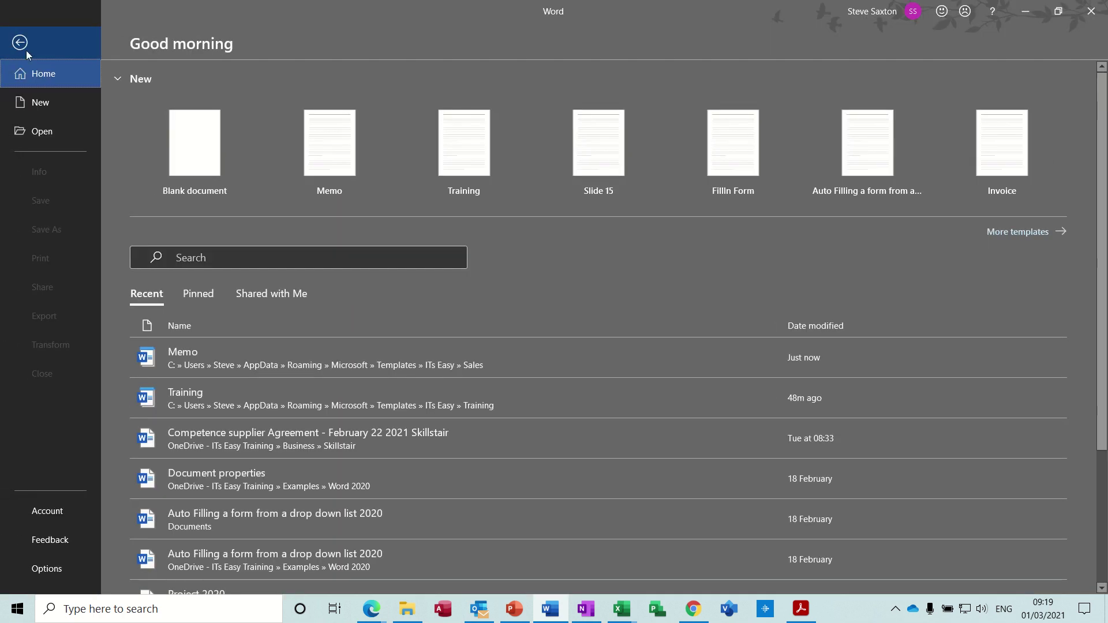
click(44, 103)
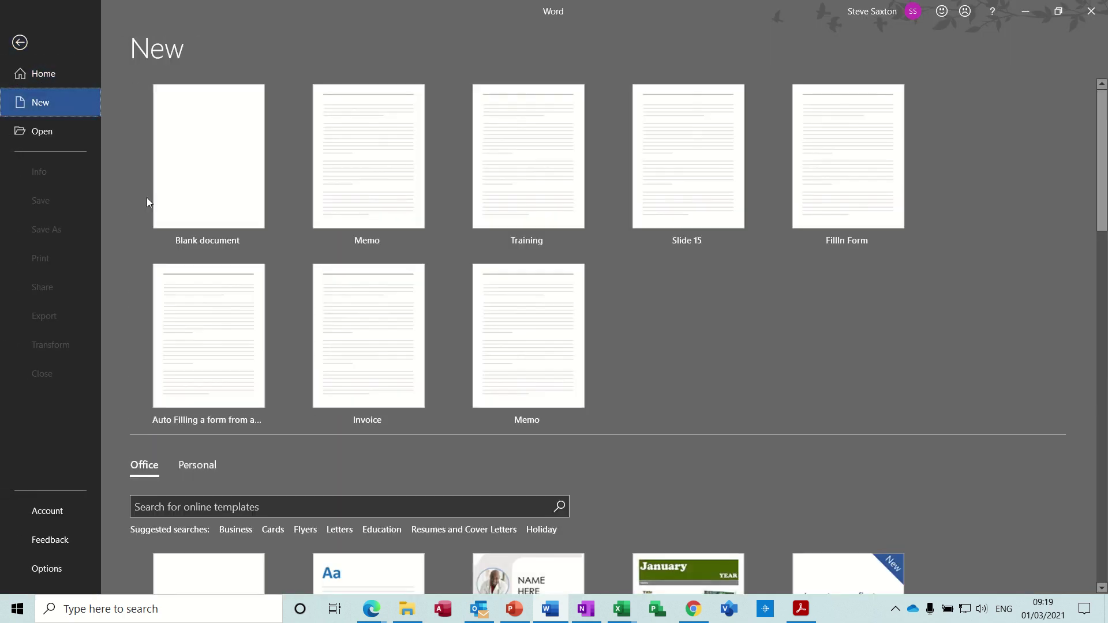
click(202, 467)
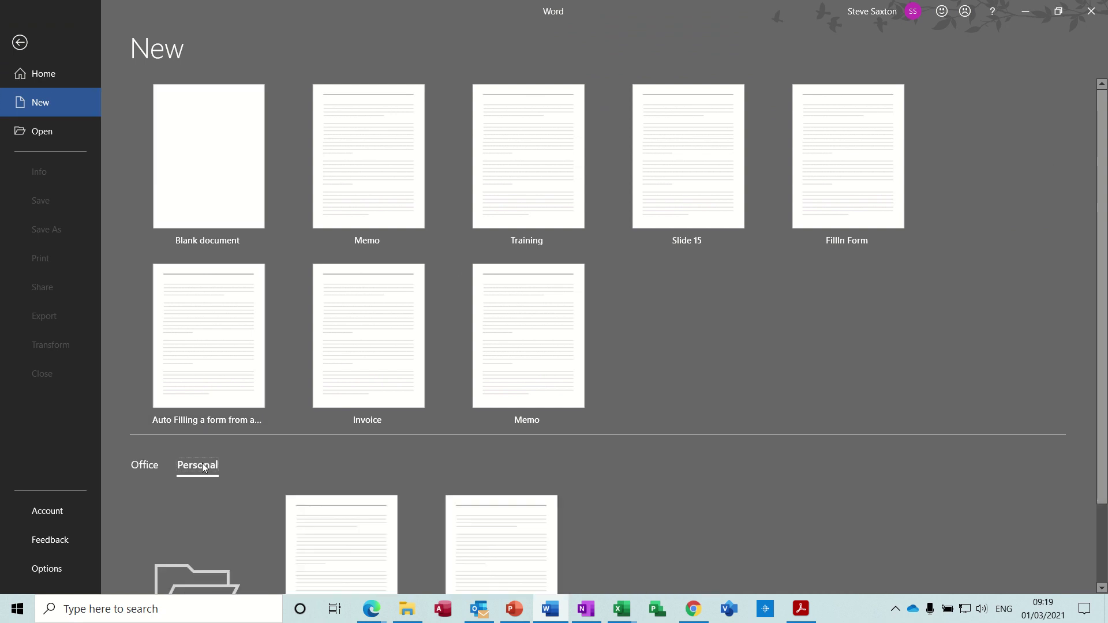
click(216, 570)
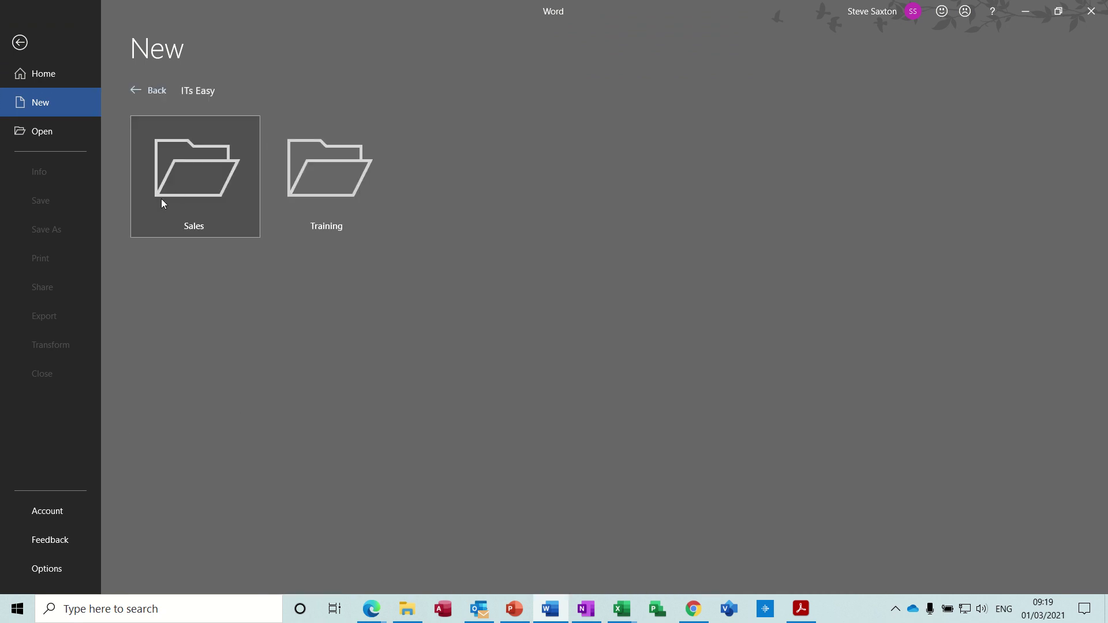
click(179, 196)
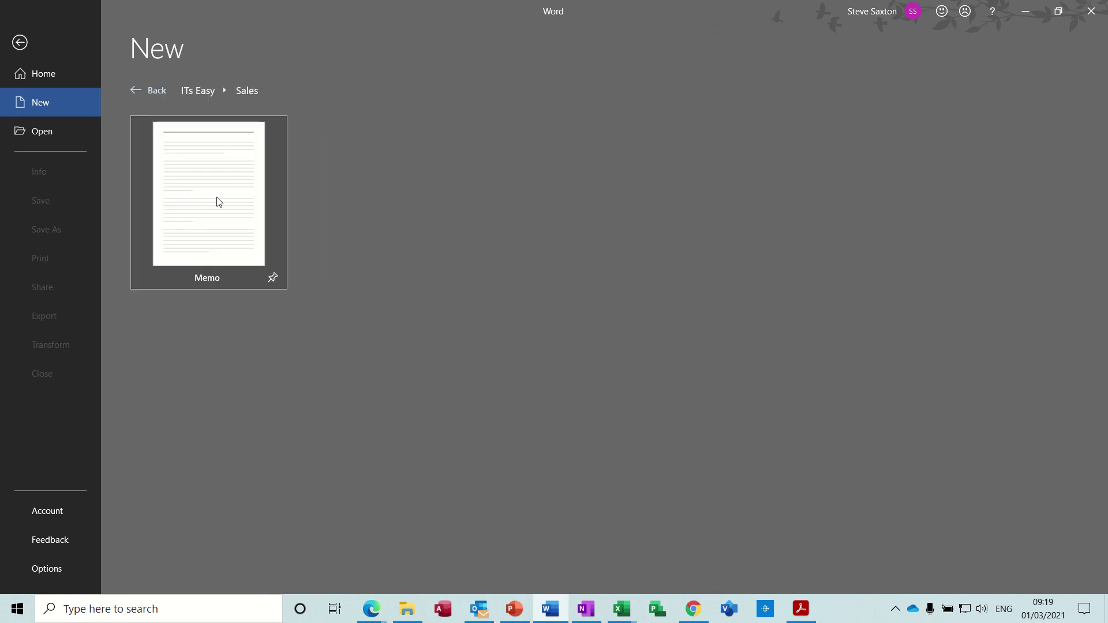
click(217, 201)
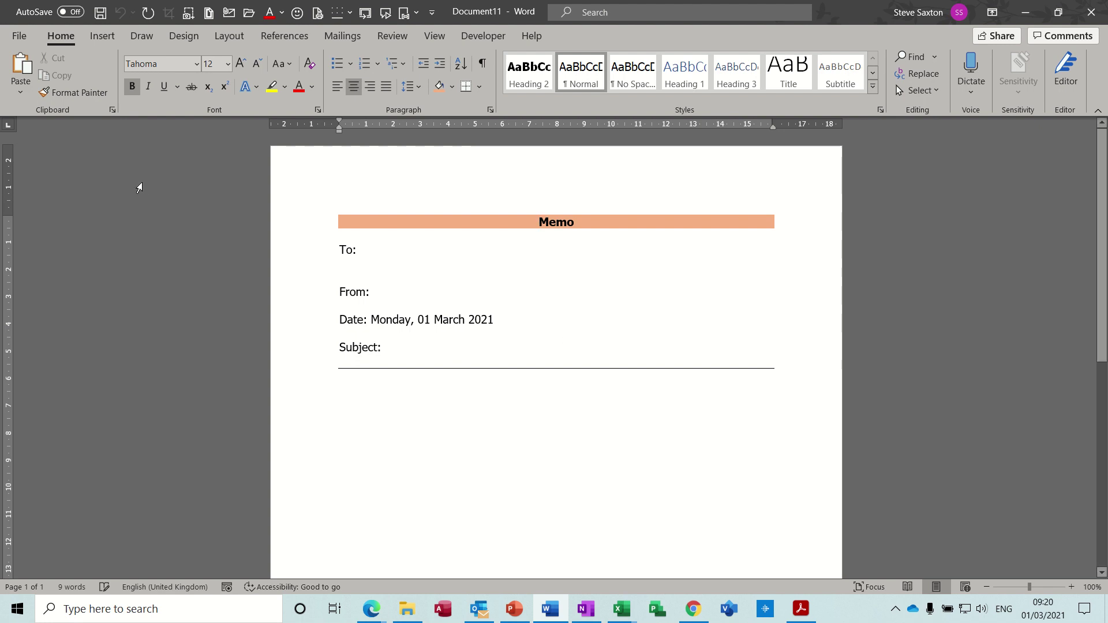
click(19, 35)
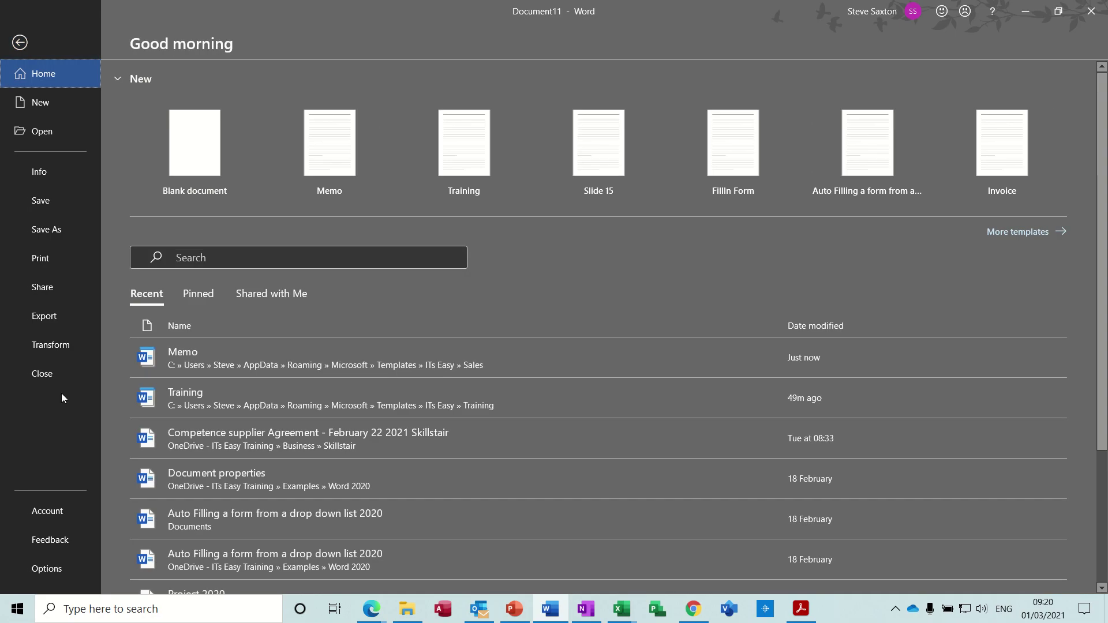
click(49, 570)
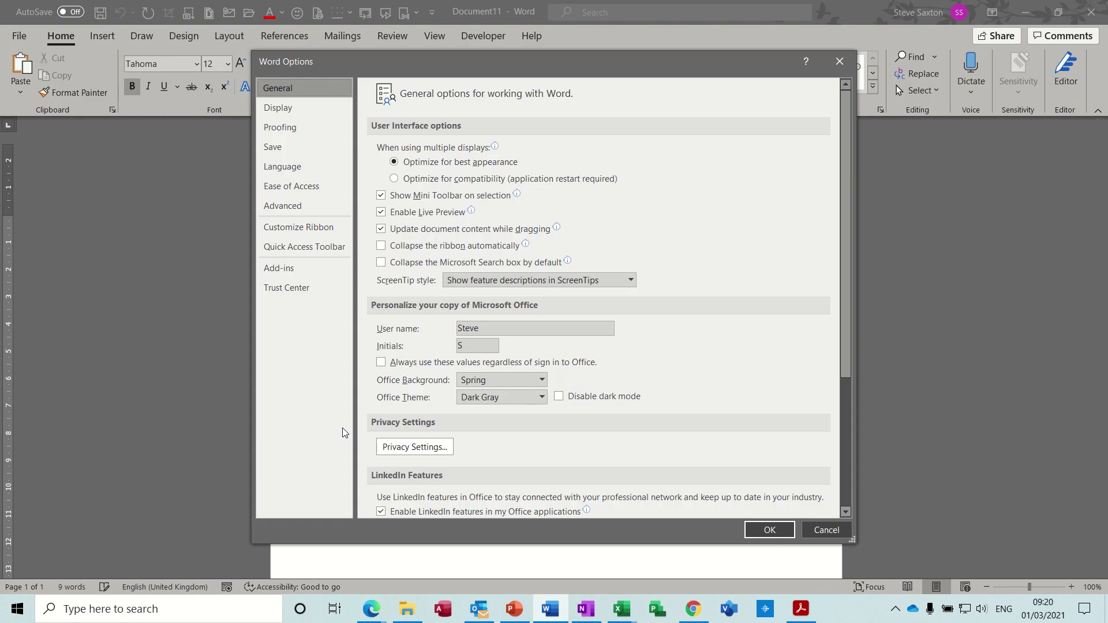
click(300, 147)
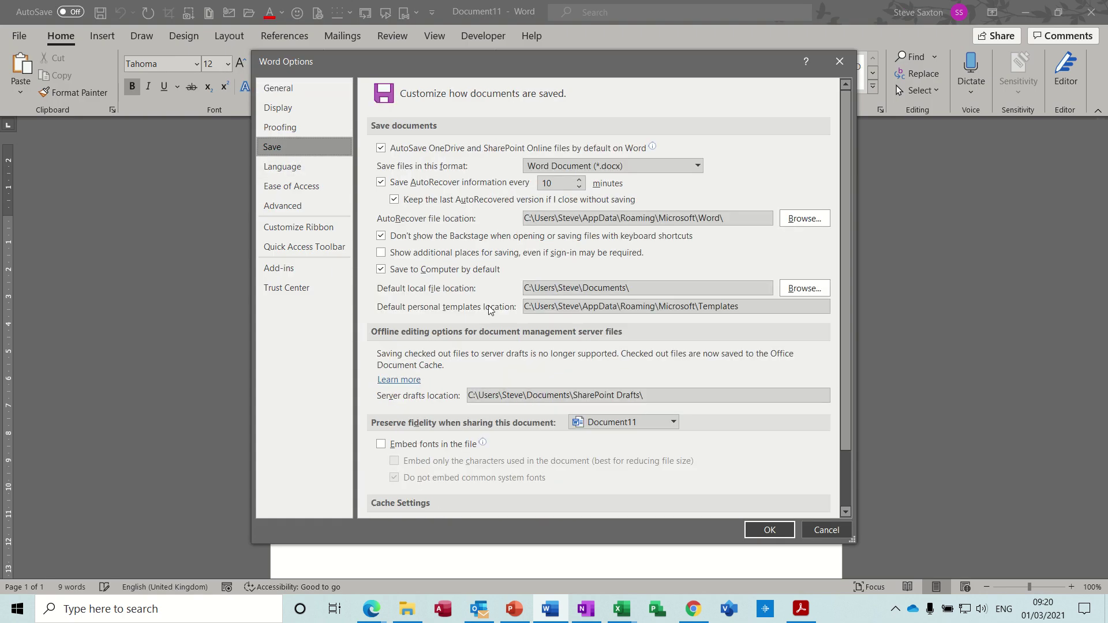
click(756, 308)
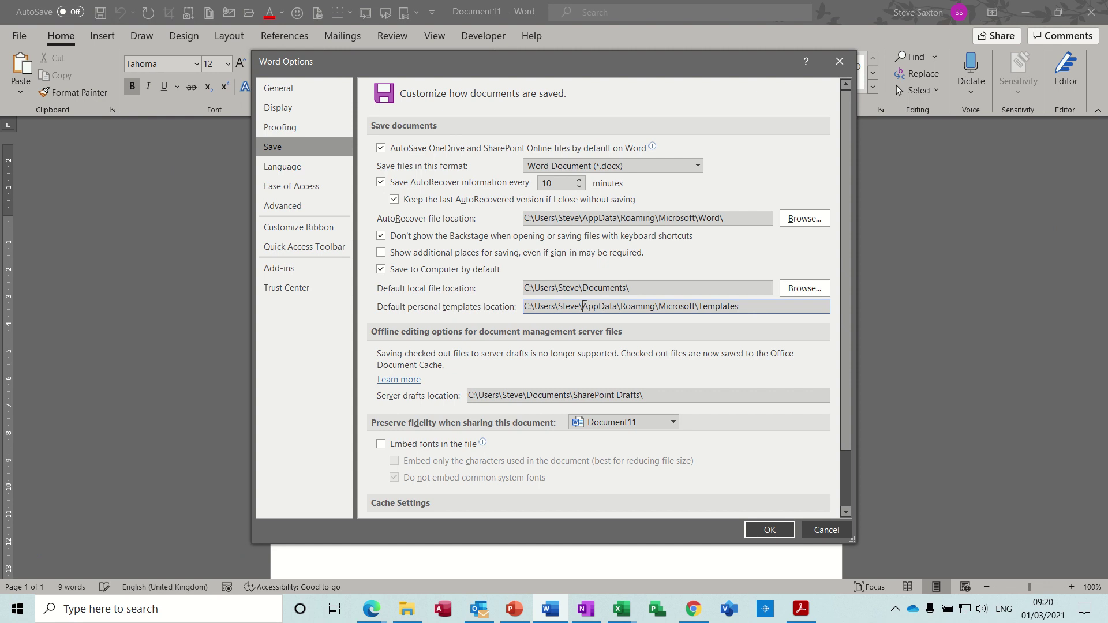
drag(583, 306, 616, 310)
click(826, 530)
Step: In File Explorer, open the Custom Office Templates folder inside Documents
click(407, 607)
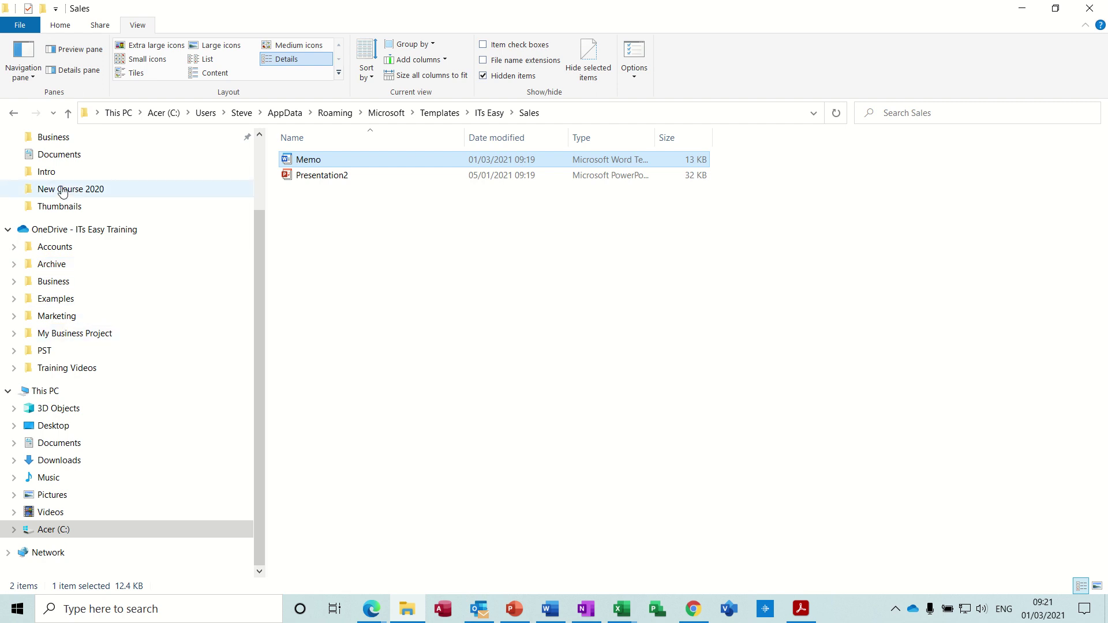
click(63, 154)
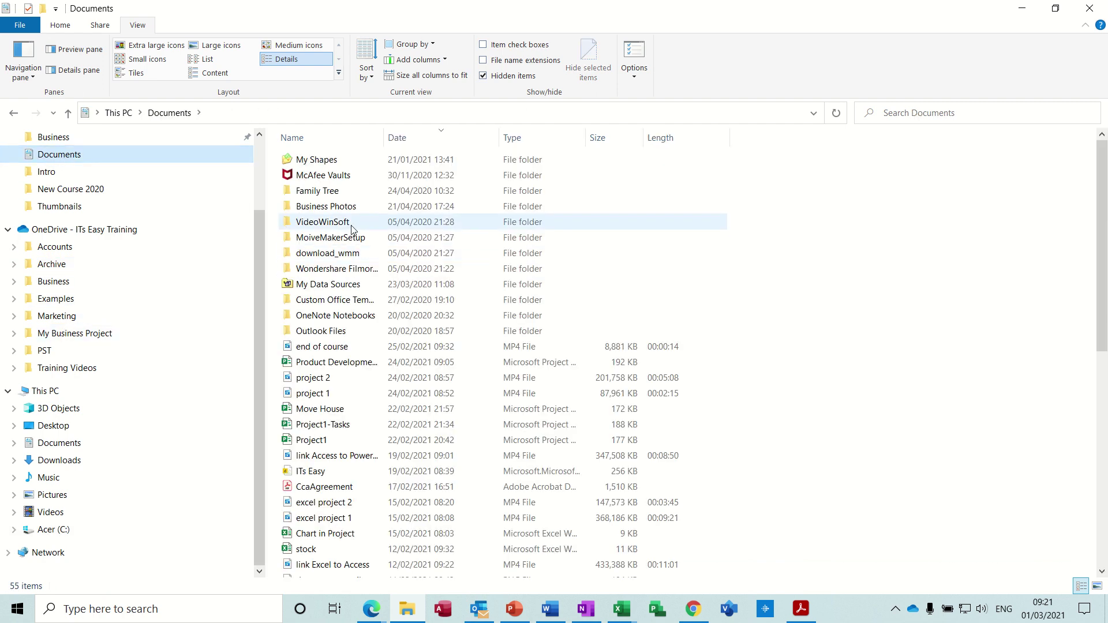
click(331, 305)
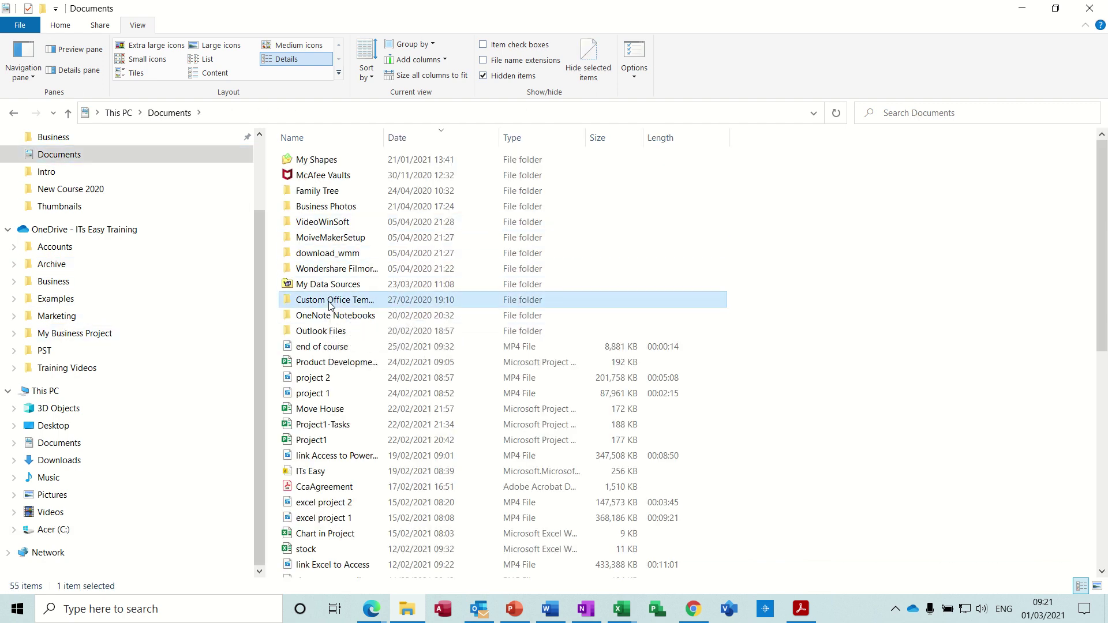
double_click(330, 302)
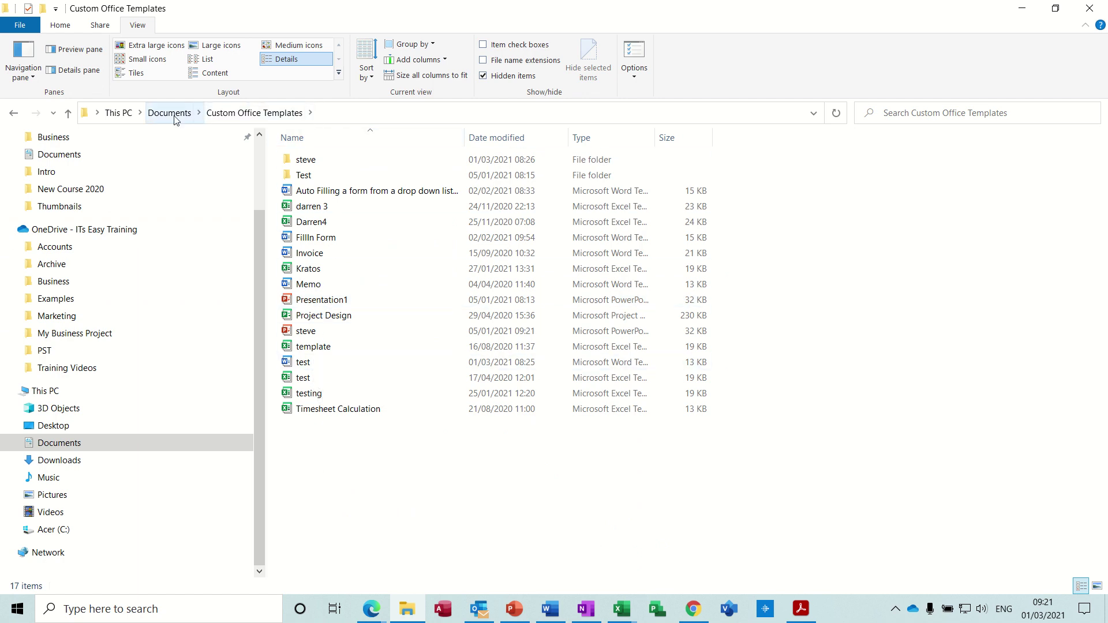
Step: Browse from C: through Users, AppData, Roaming, Microsoft and Templates into ITs Easy
click(56, 530)
double_click(307, 301)
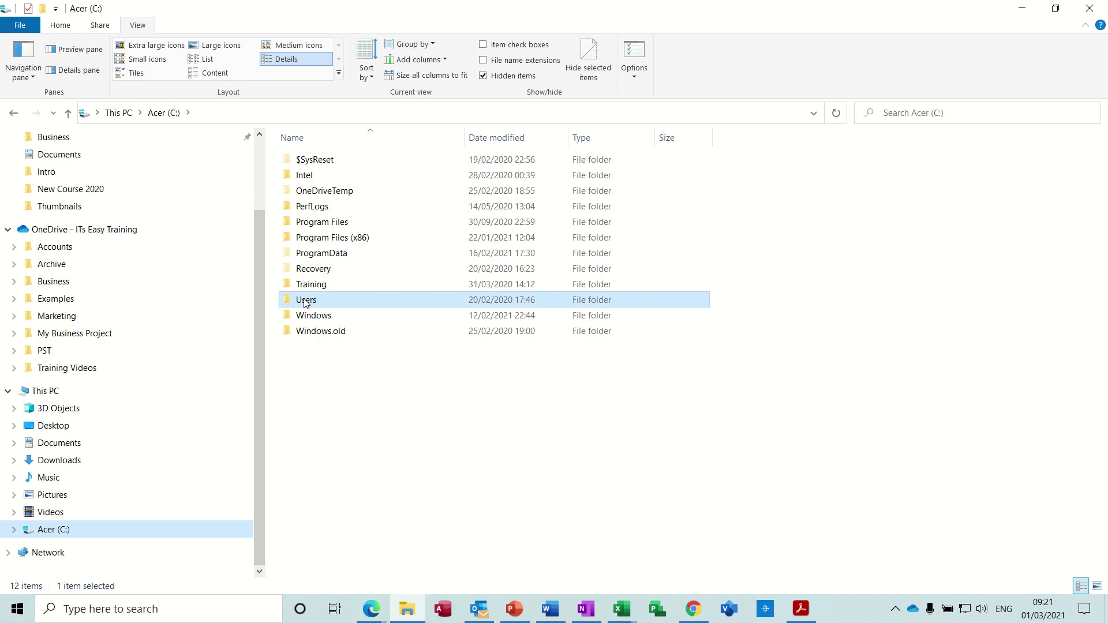
double_click(310, 190)
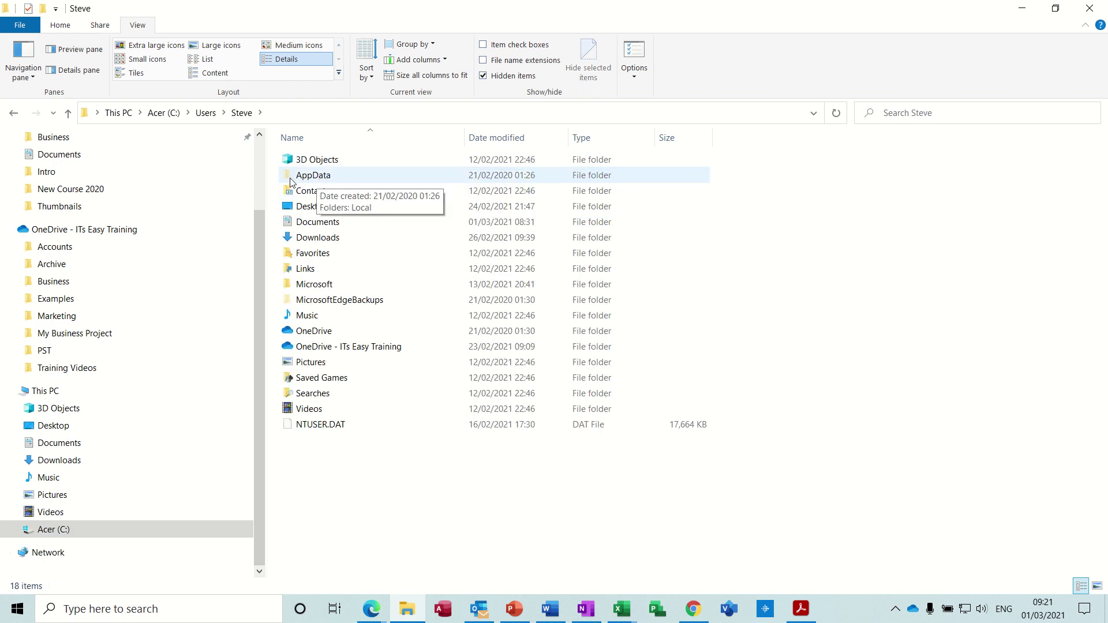
double_click(321, 177)
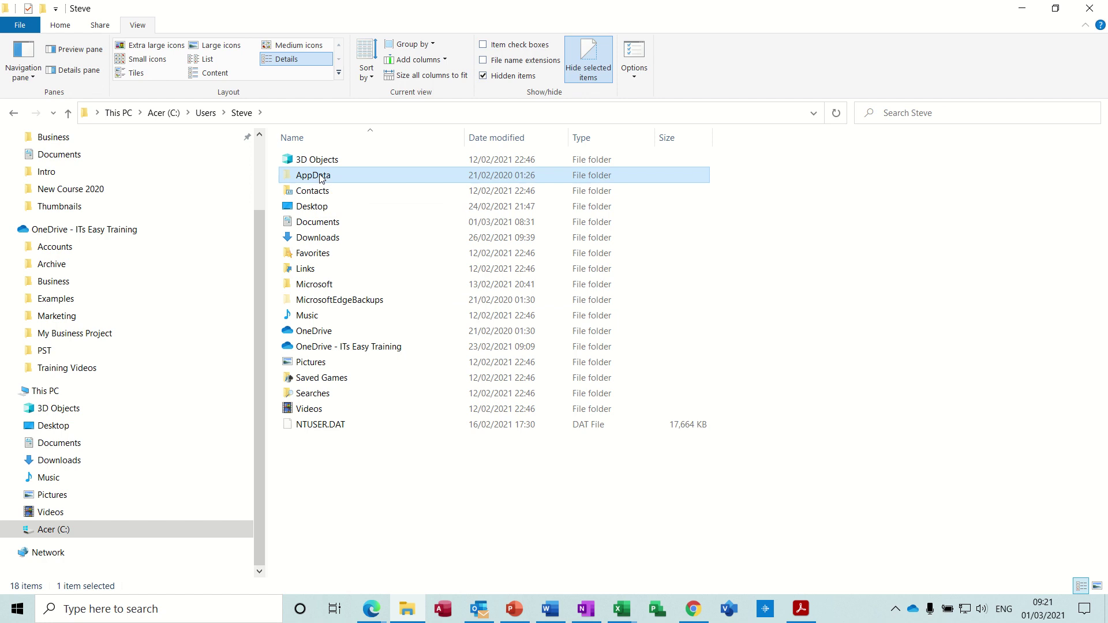
double_click(321, 192)
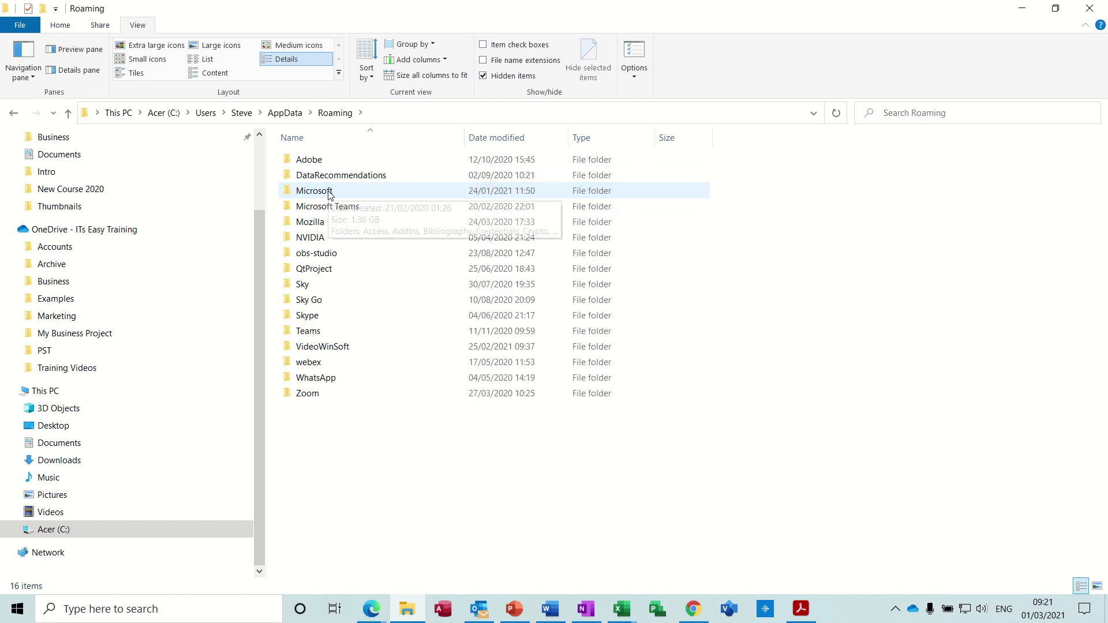
double_click(330, 195)
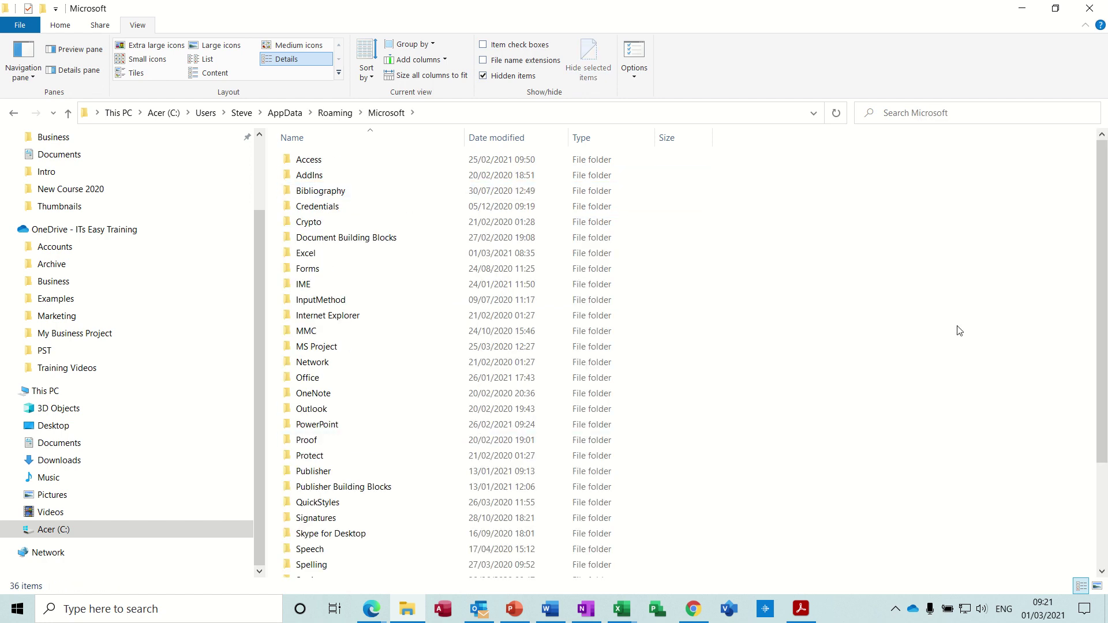
scroll(1101, 347, down, 3)
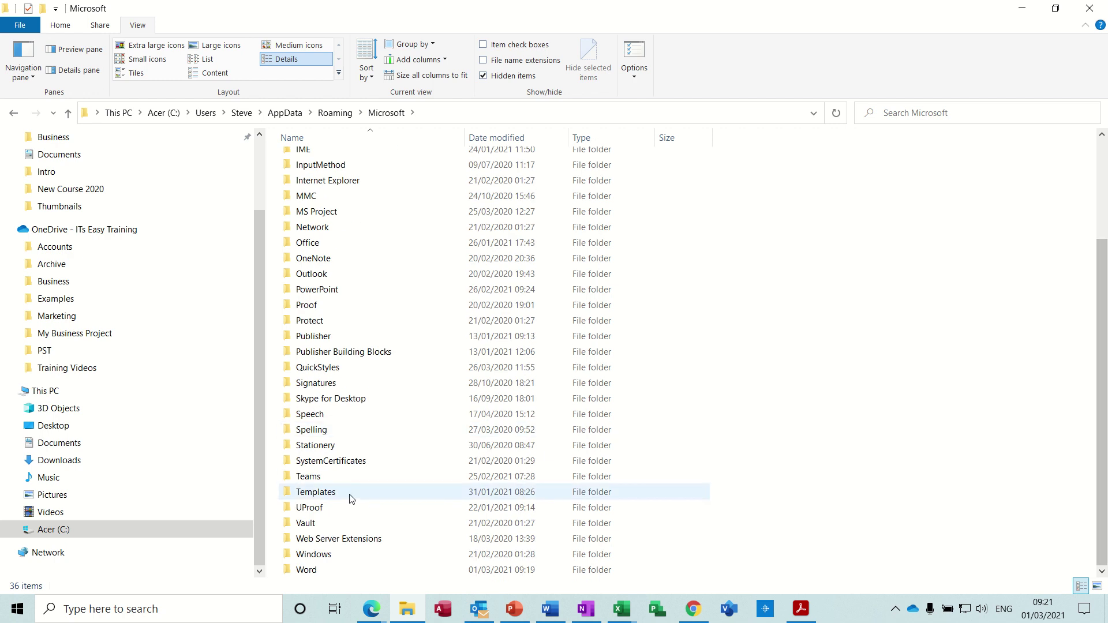
double_click(316, 492)
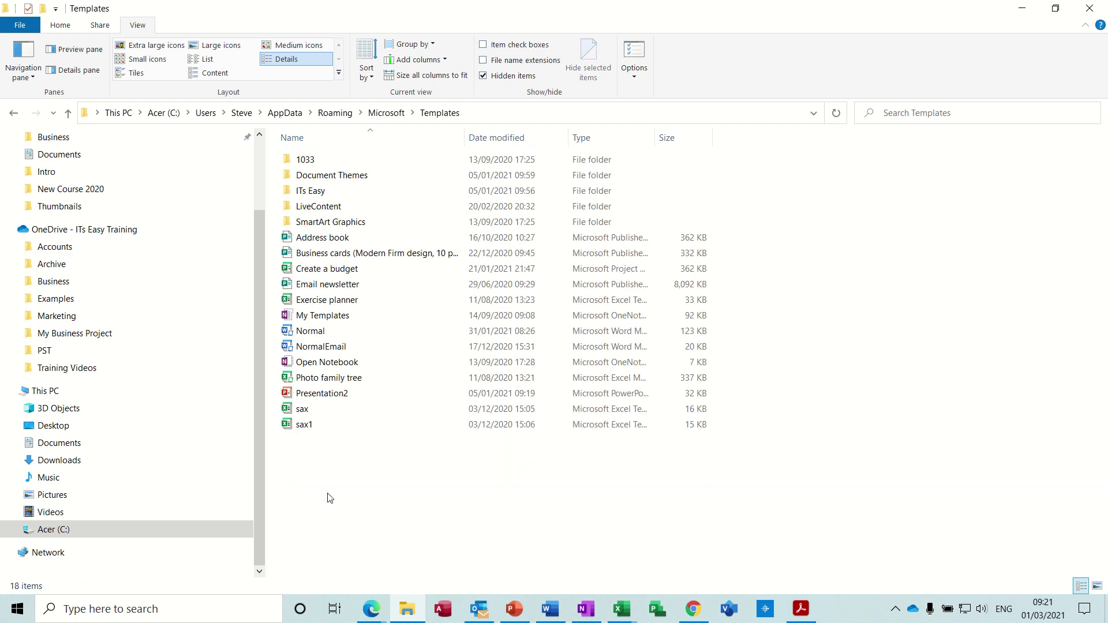
double_click(316, 193)
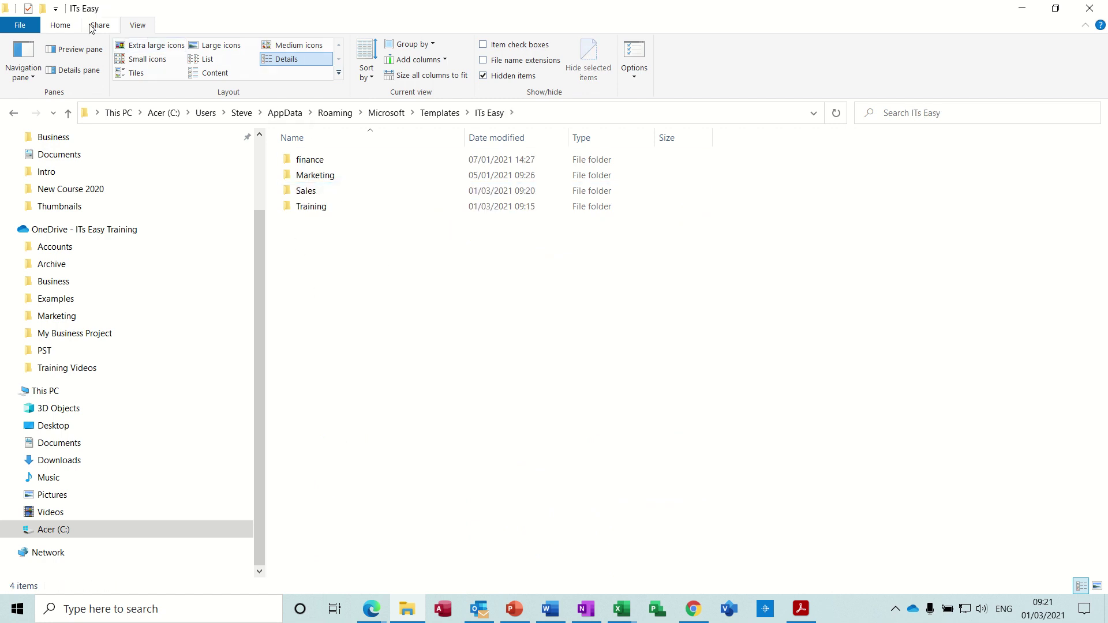
Step: Create a new folder named Admin inside ITs Easy, then return to Word
click(60, 24)
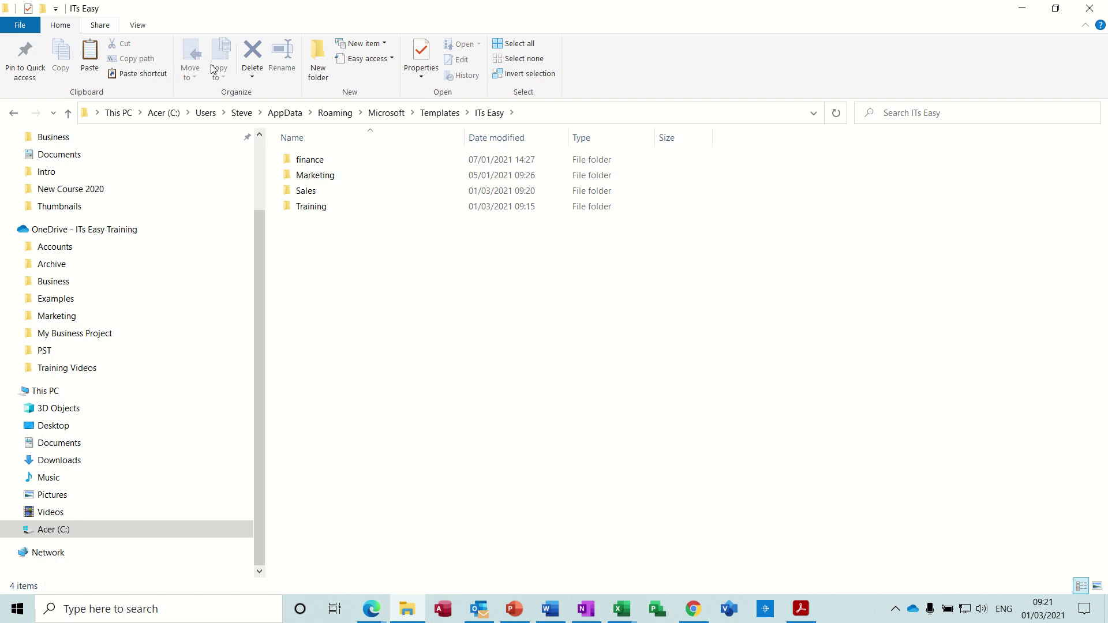
click(320, 56)
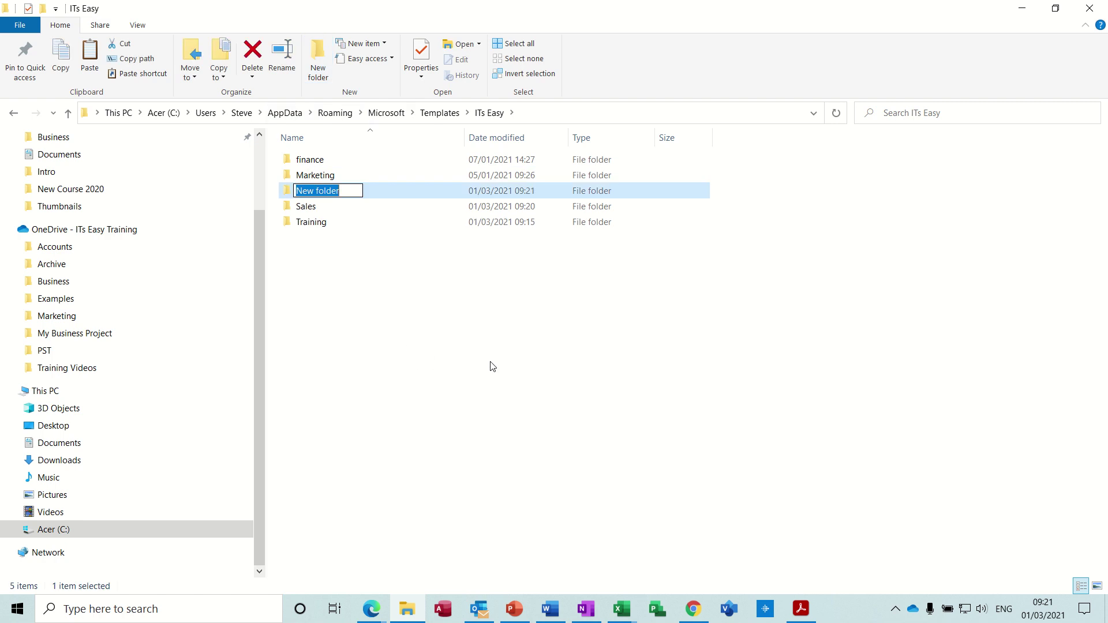
text(Admin)
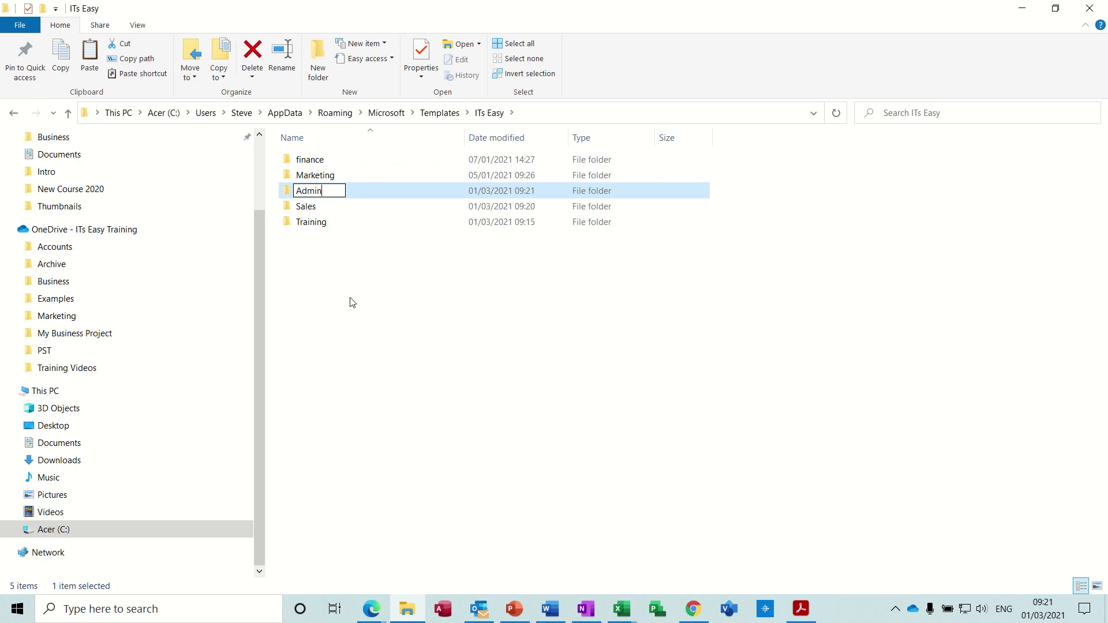
click(316, 277)
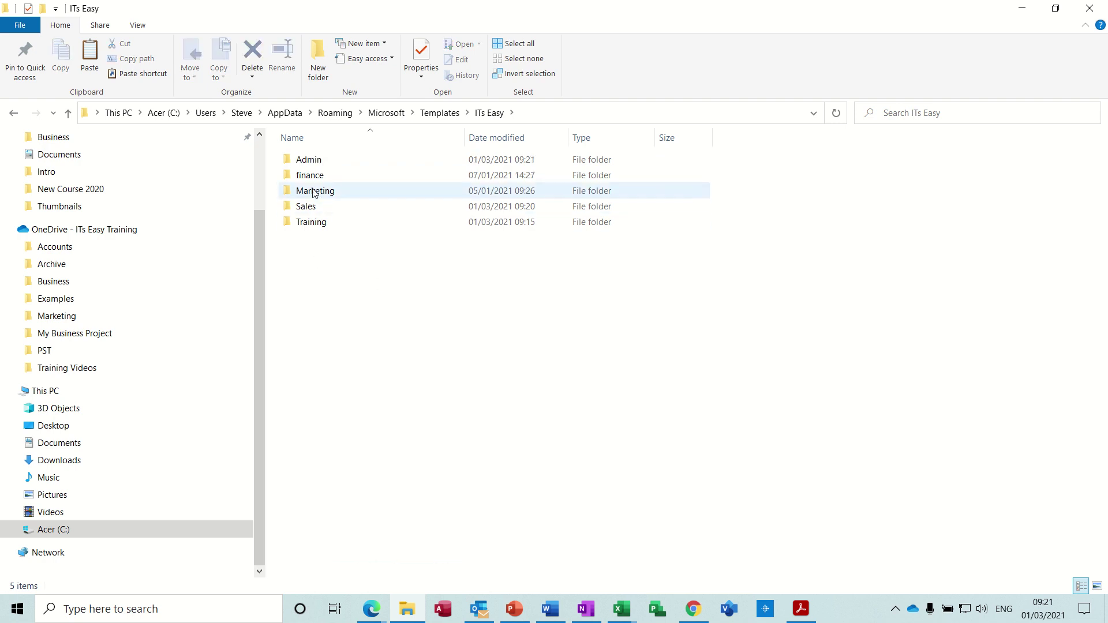
click(550, 609)
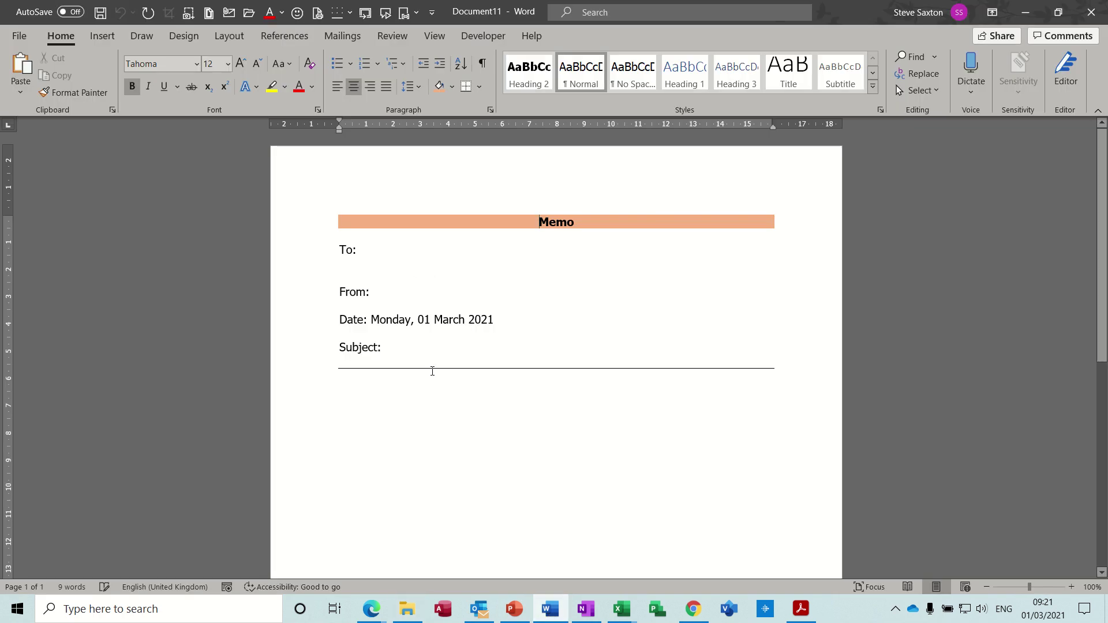
Step: Save a new blank document as a Word Template (*.dotx) named with the user's first name
key(ctrl+n)
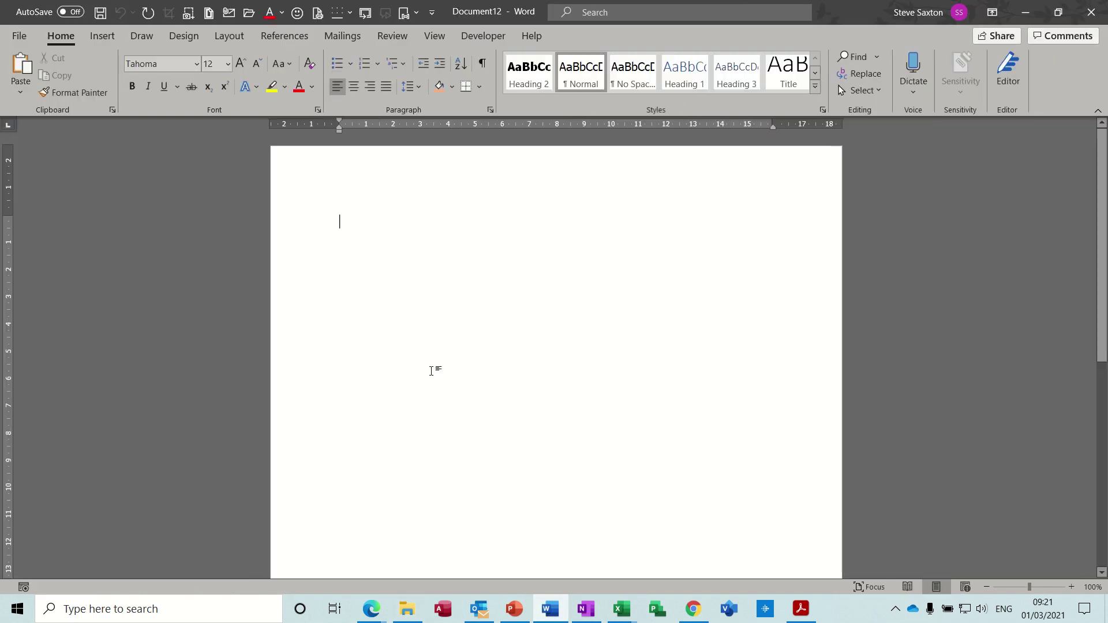
click(19, 36)
click(51, 230)
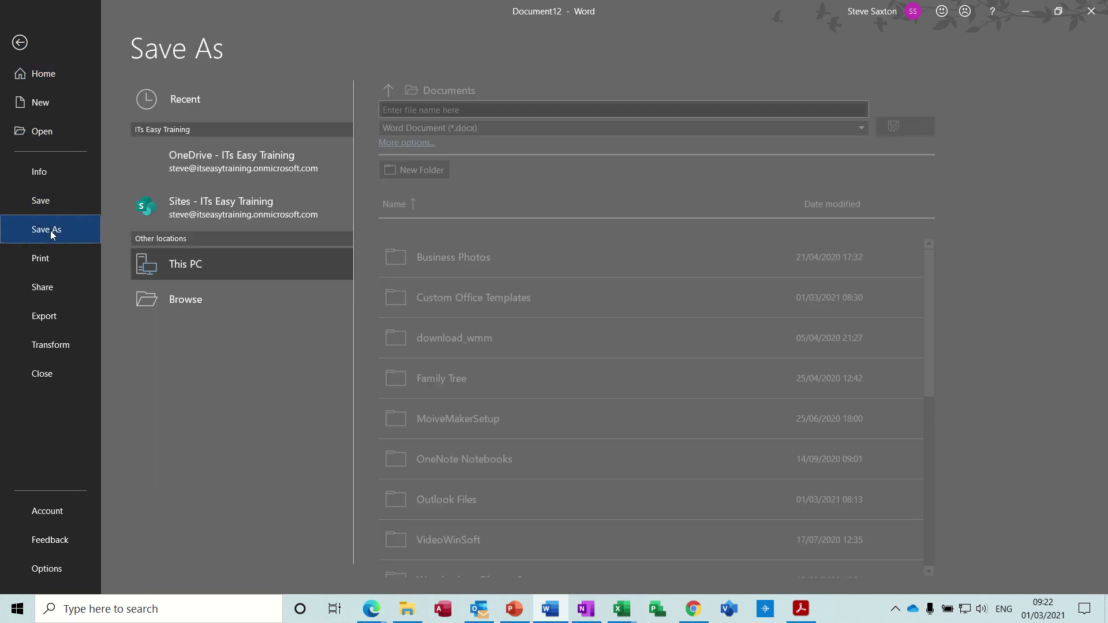
click(535, 128)
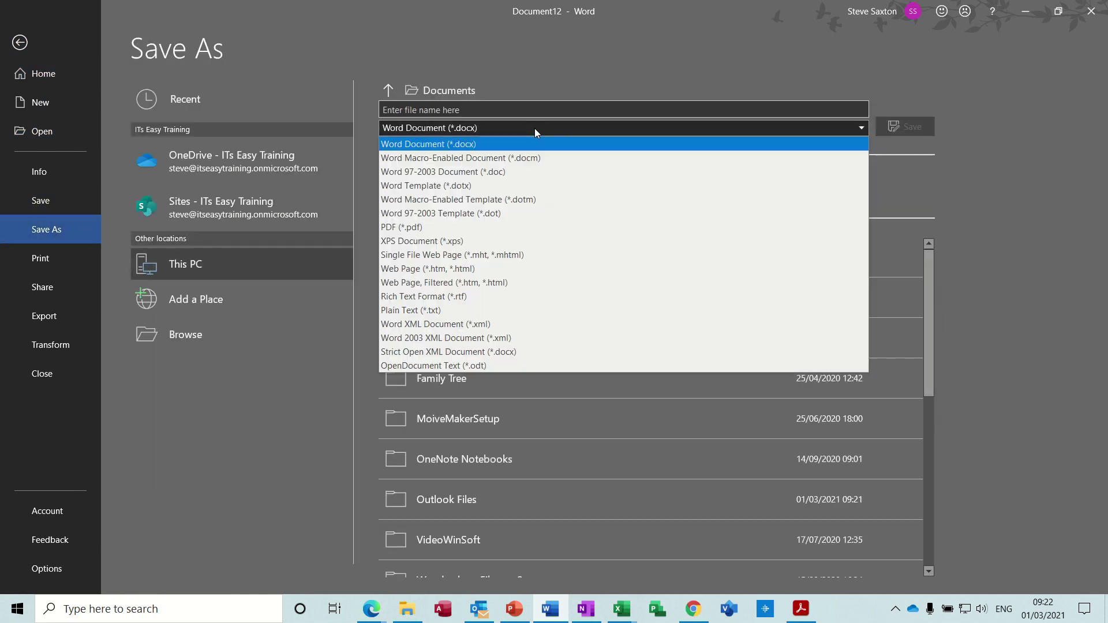
click(458, 186)
click(455, 108)
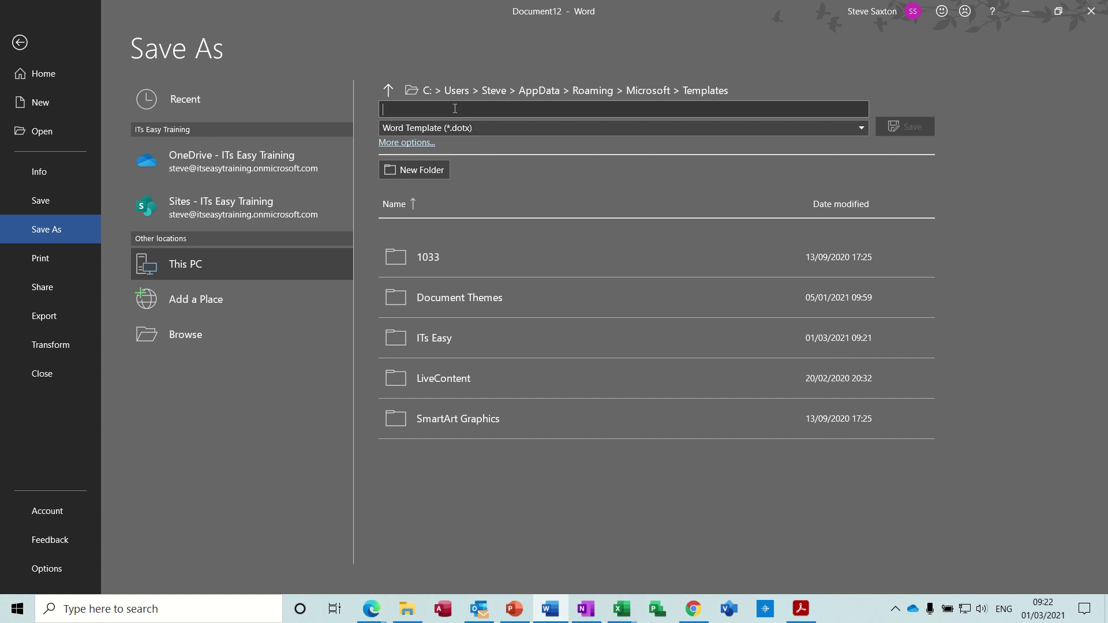
text(steve)
click(910, 128)
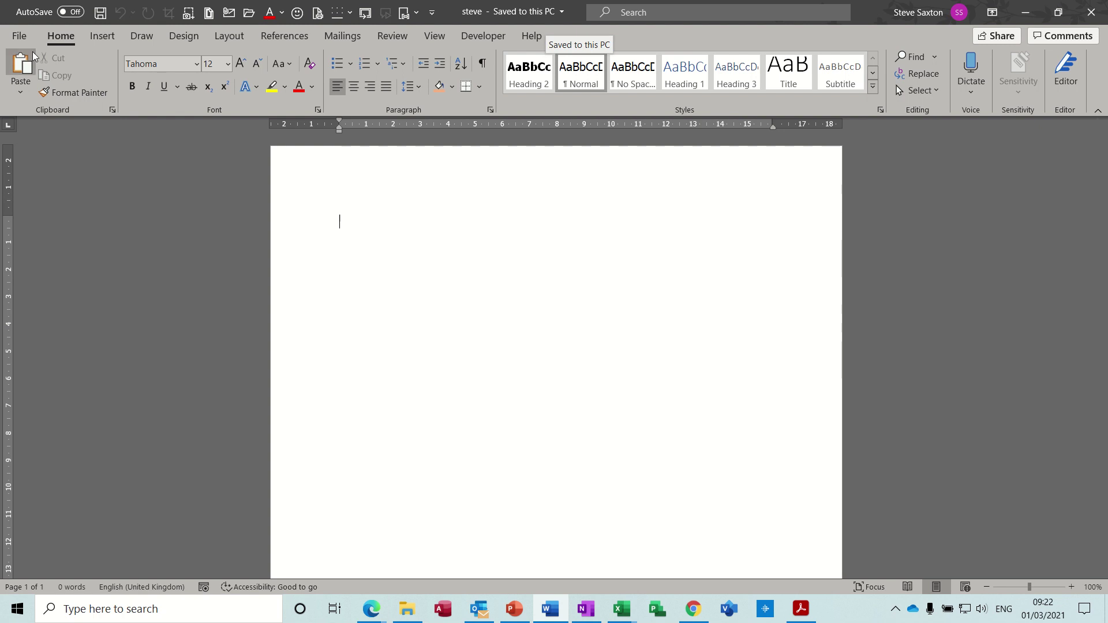
Step: Save the template again into the Templates > ITs Easy > Admin folder
click(22, 38)
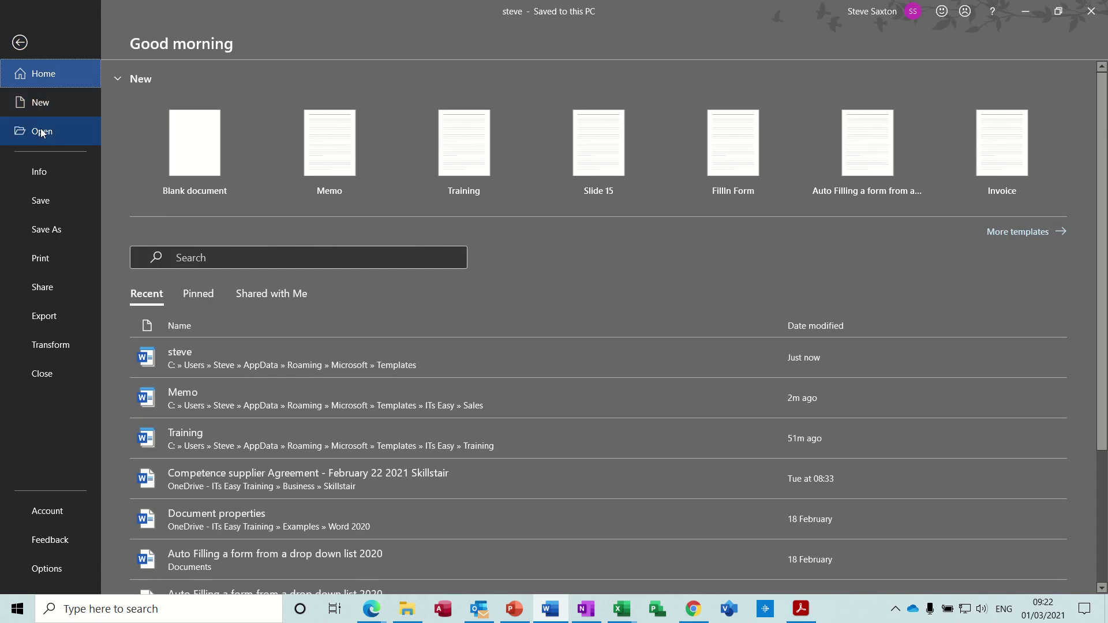
click(52, 230)
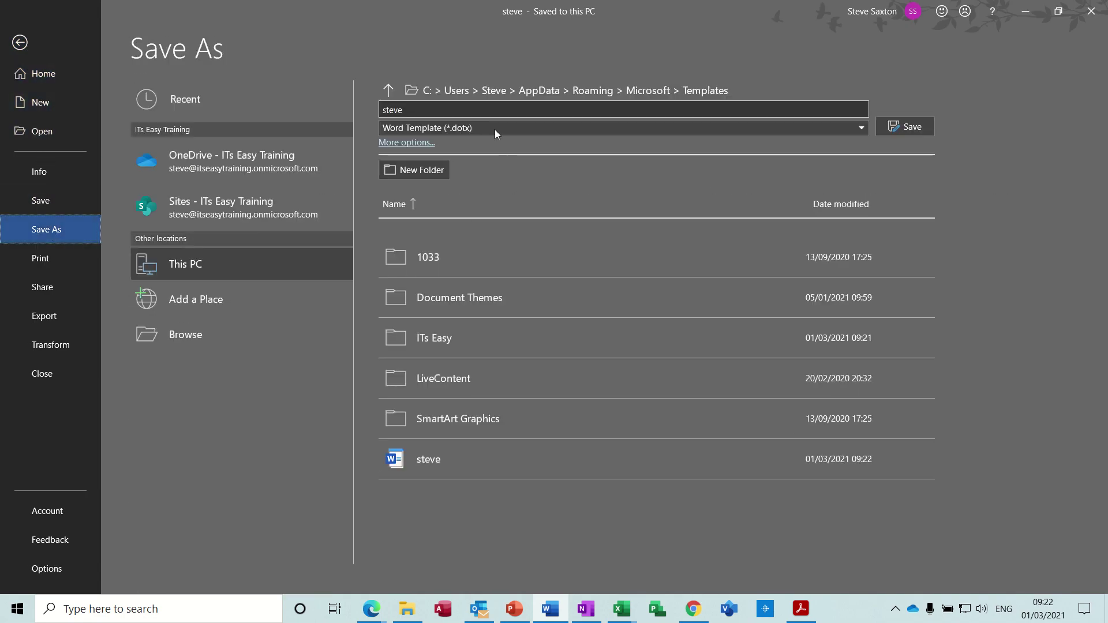
click(710, 92)
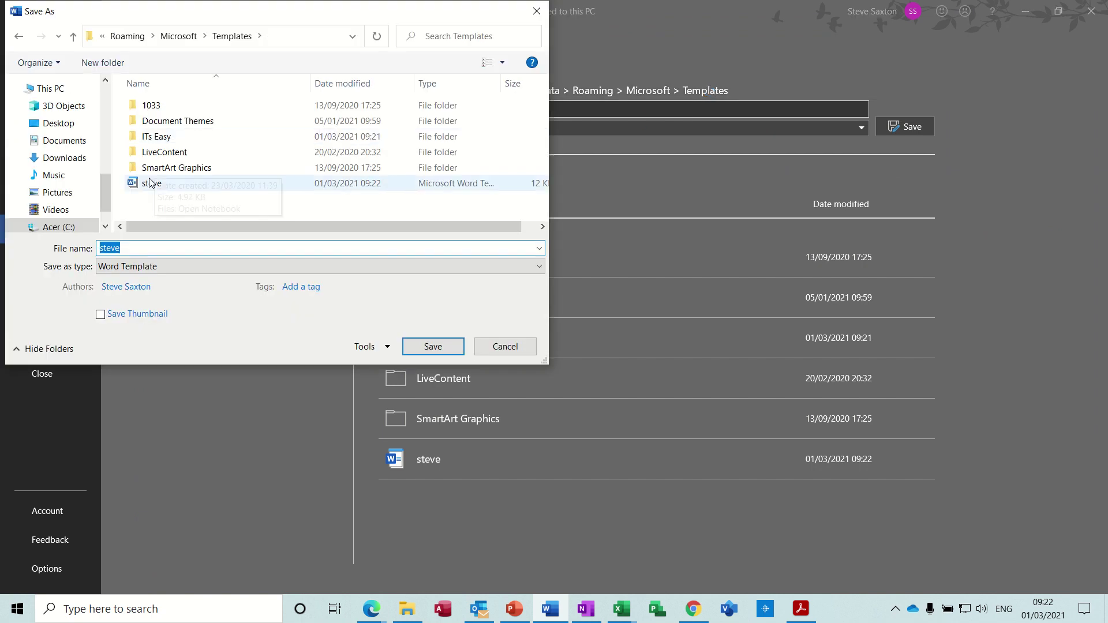
double_click(171, 137)
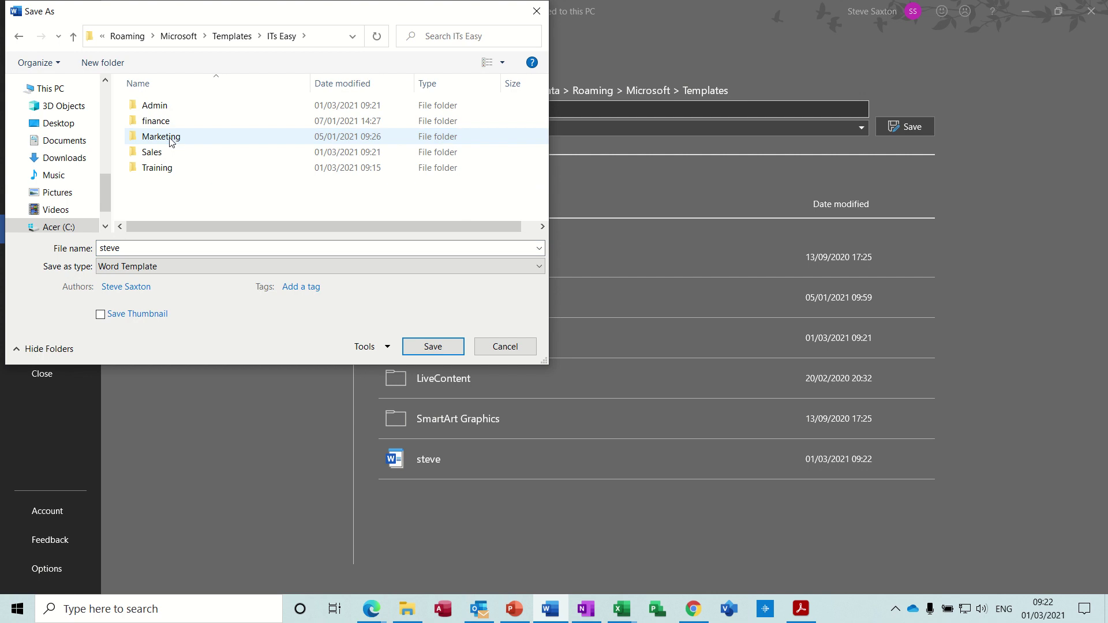
click(158, 108)
double_click(158, 107)
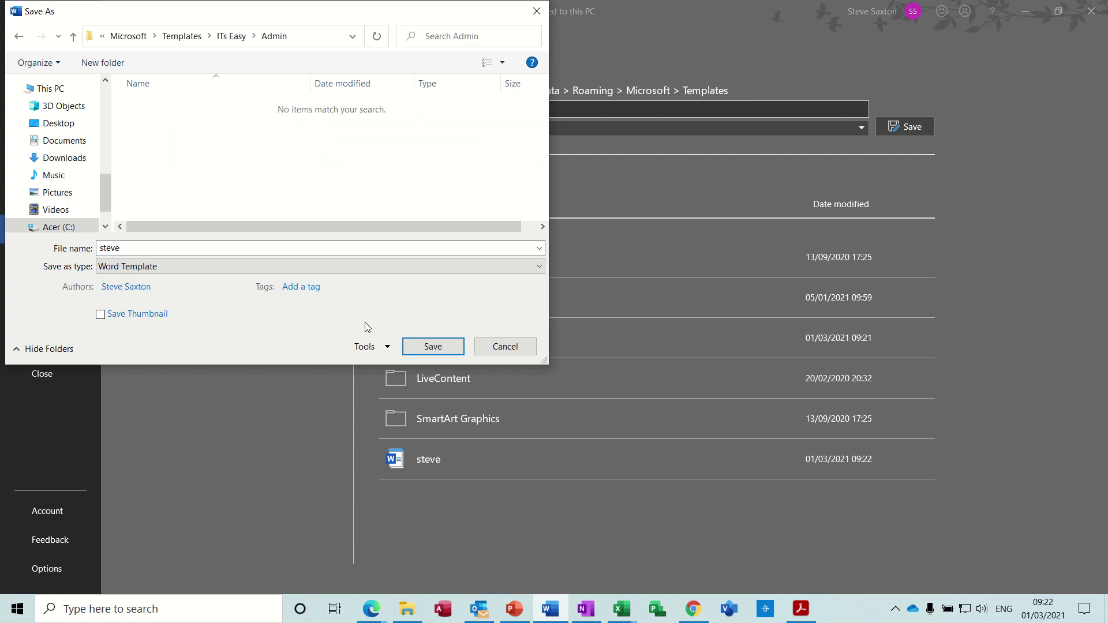
click(433, 347)
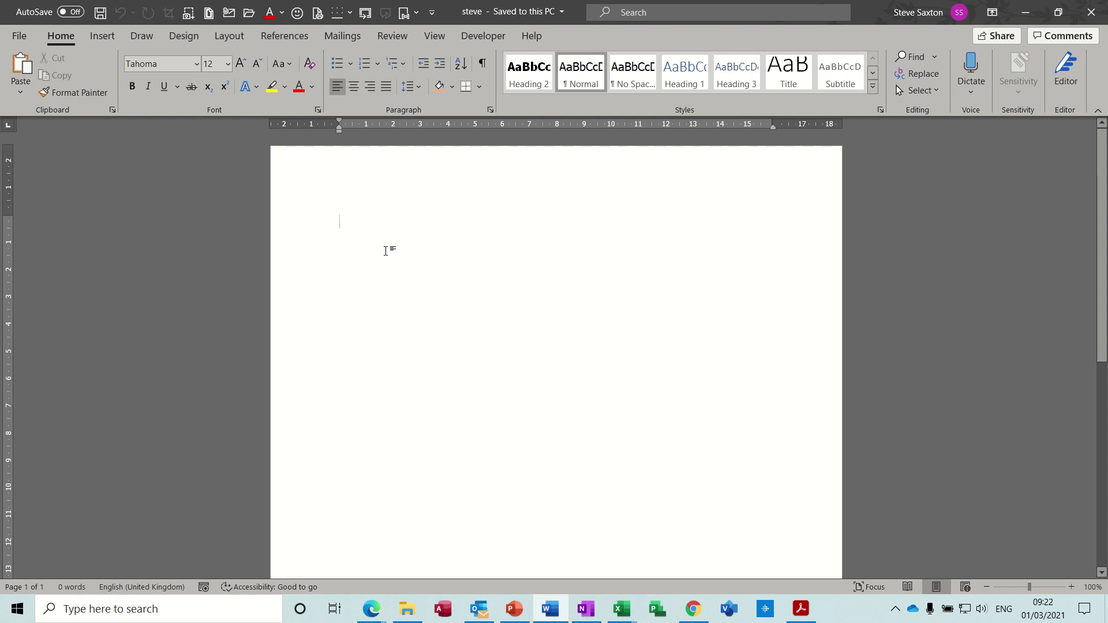
Step: Type the user's first name into the template, save it and close it
text(steve)
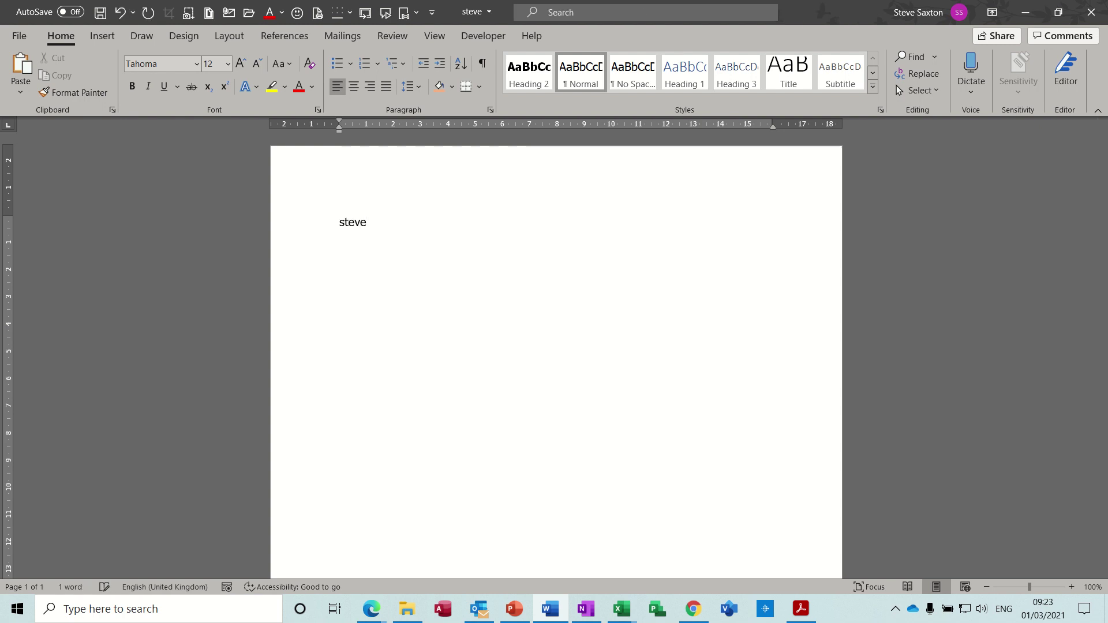
key(Return)
key(ctrl+s)
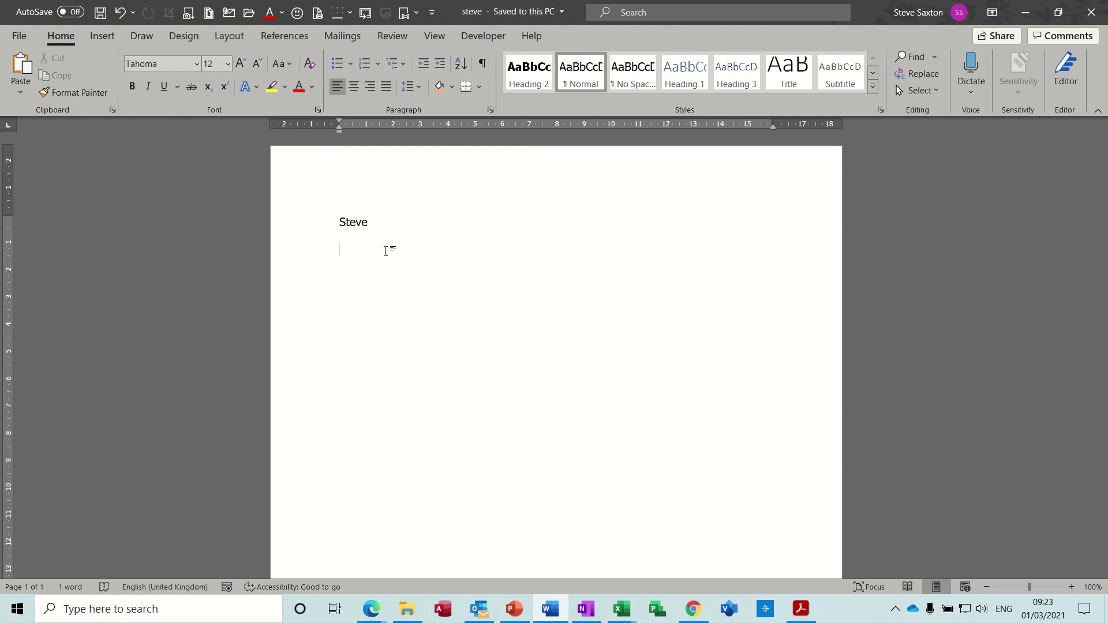
key(ctrl+w)
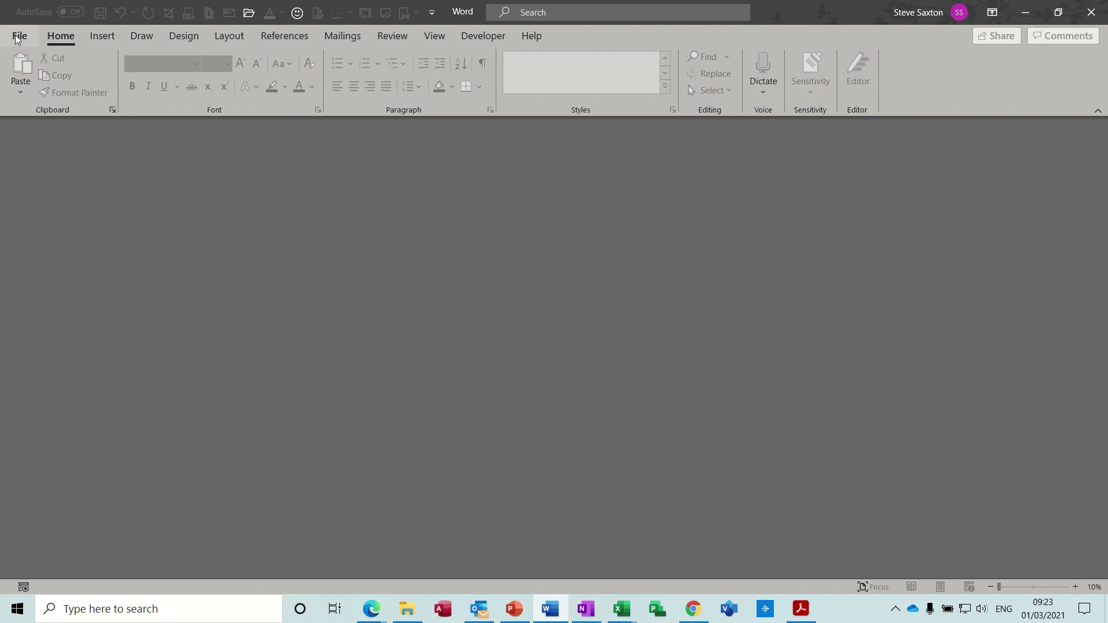
Step: Create a new document from the template under File > New > Personal > ITs Easy > Admin
click(18, 39)
click(45, 103)
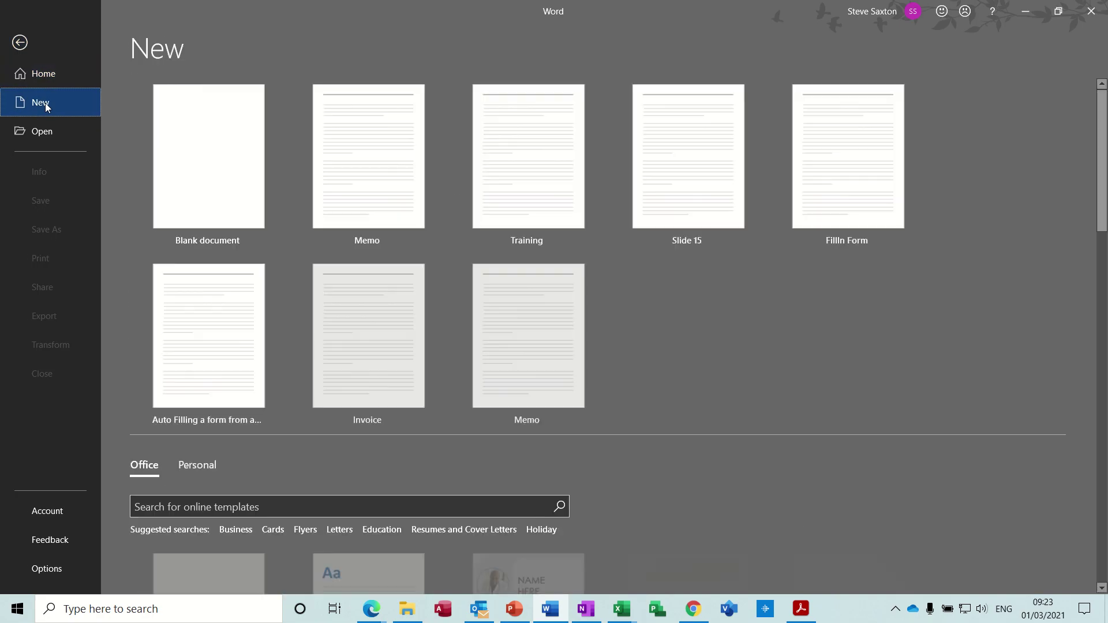
click(195, 472)
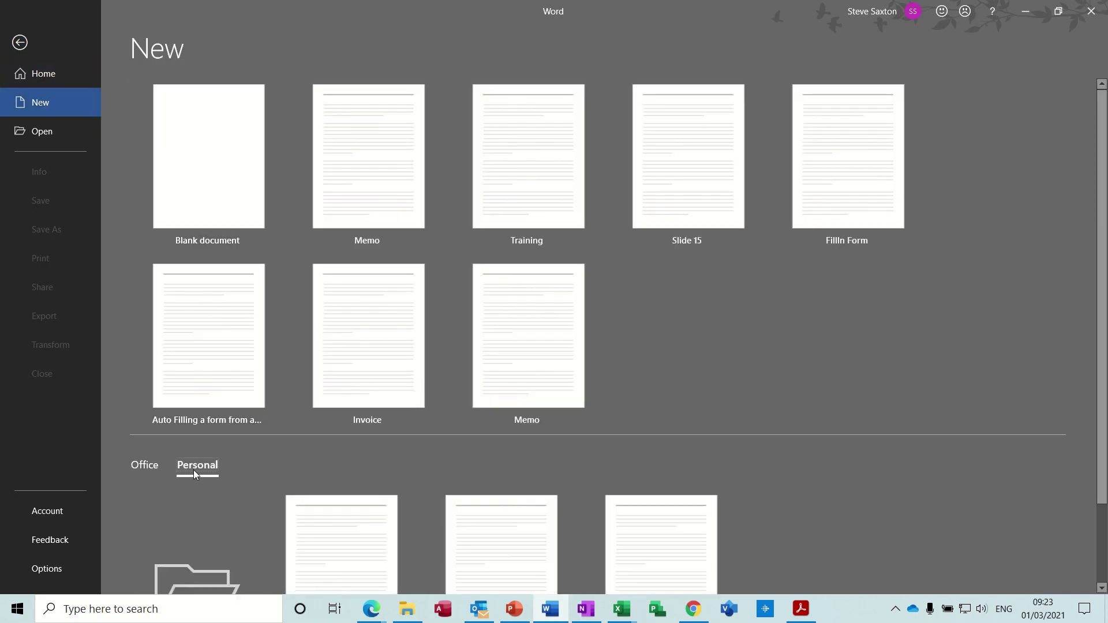
click(211, 564)
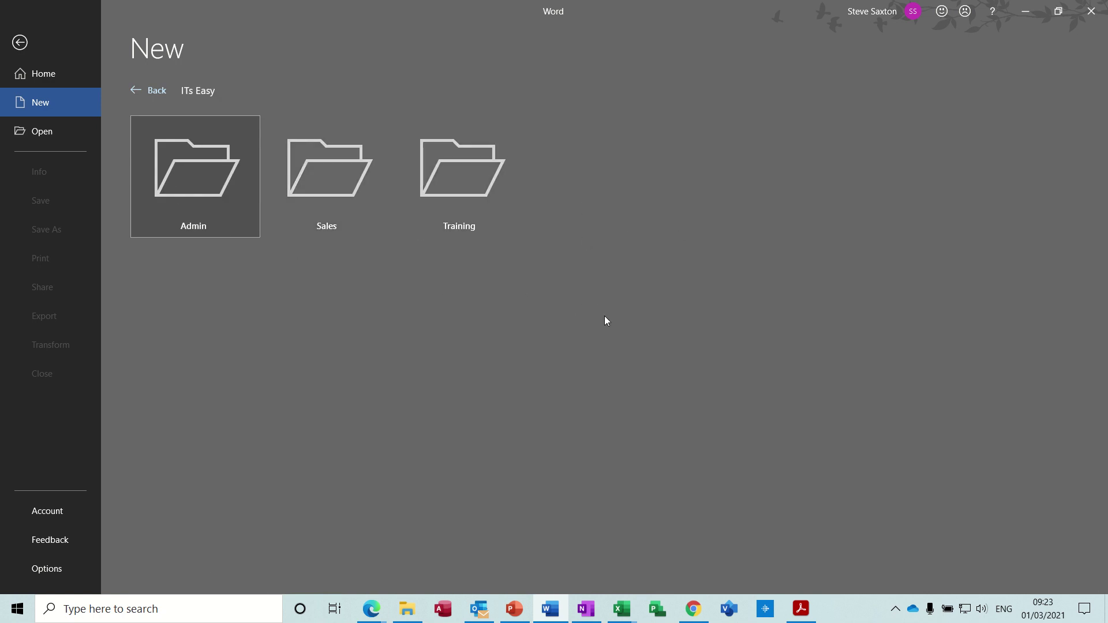
click(195, 171)
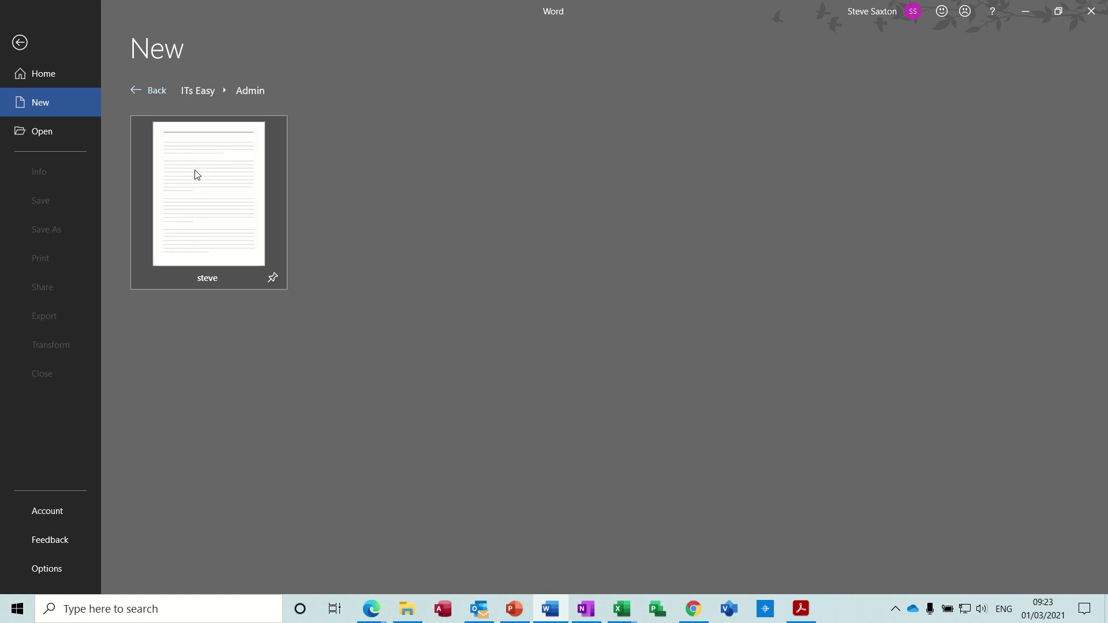
click(196, 174)
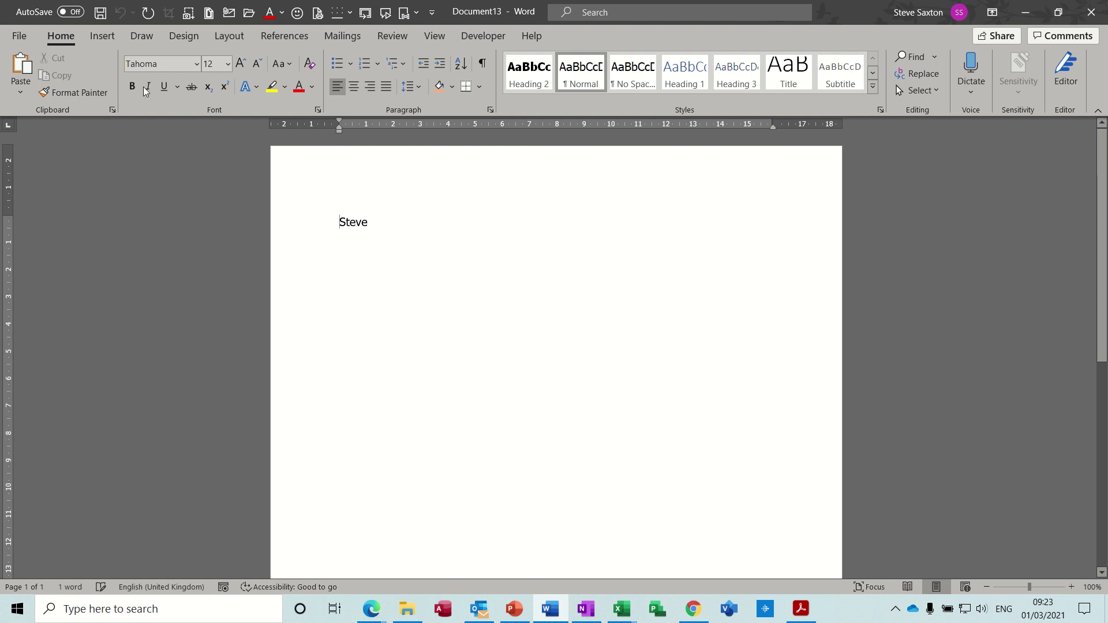
click(19, 36)
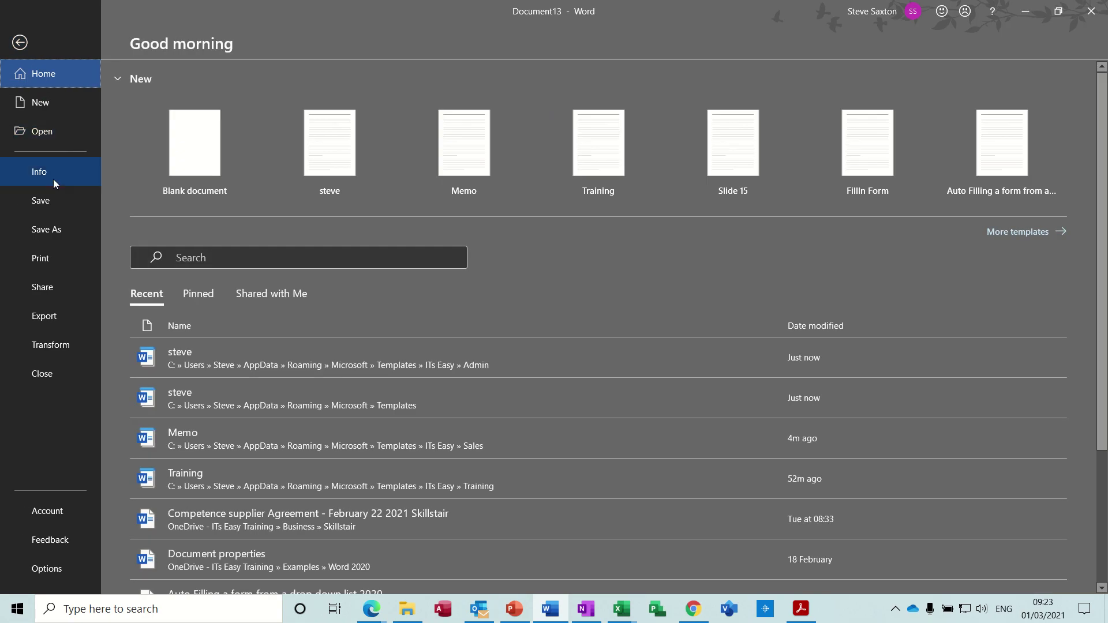
click(51, 567)
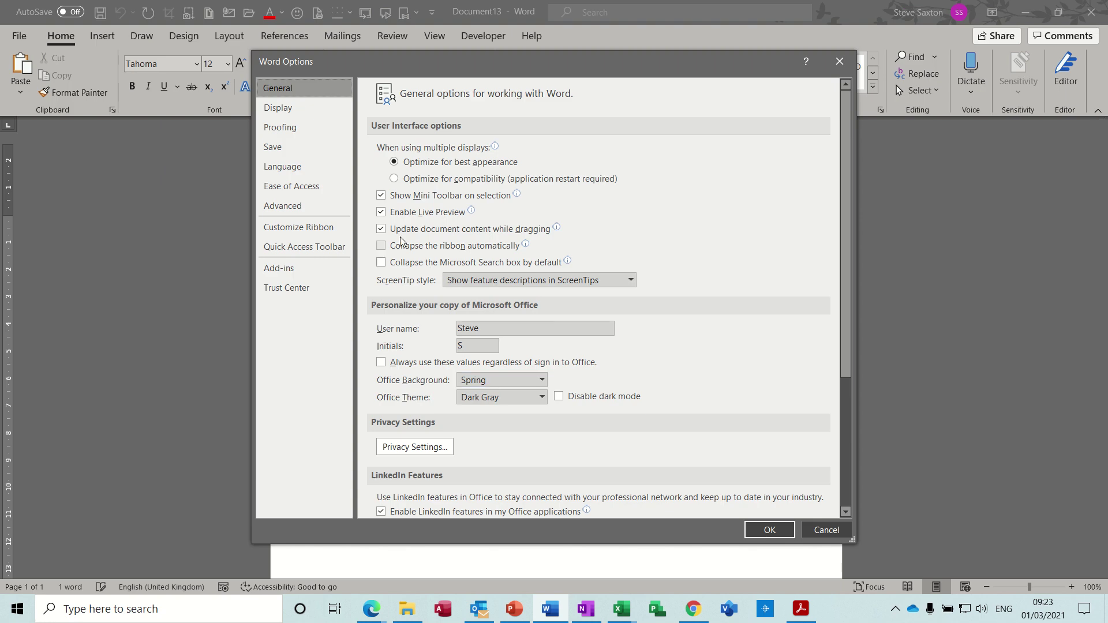
click(316, 151)
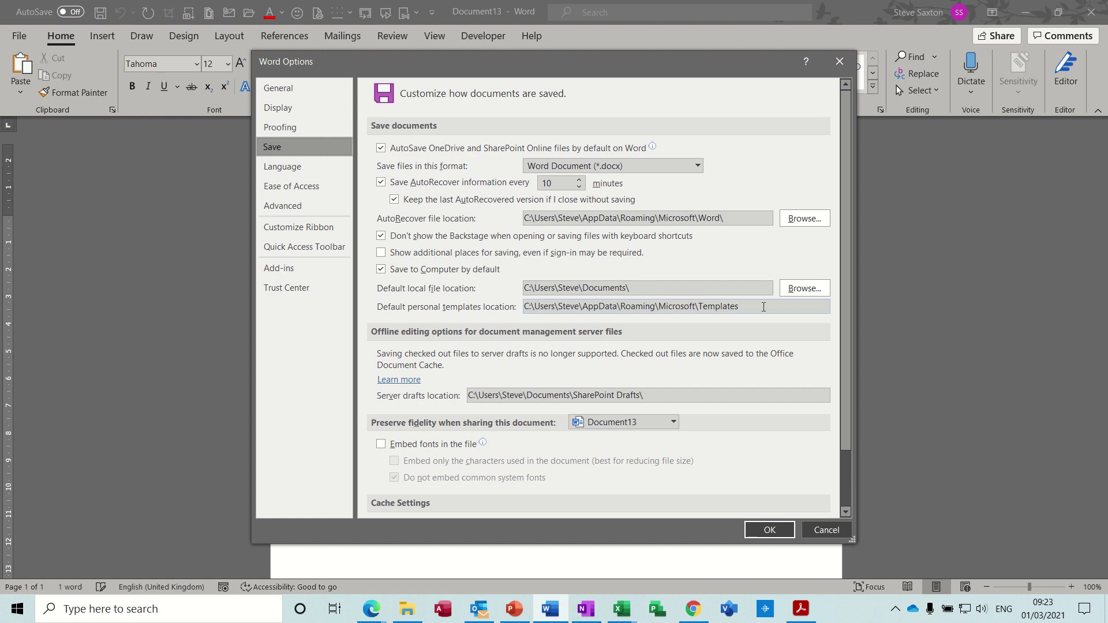
click(769, 530)
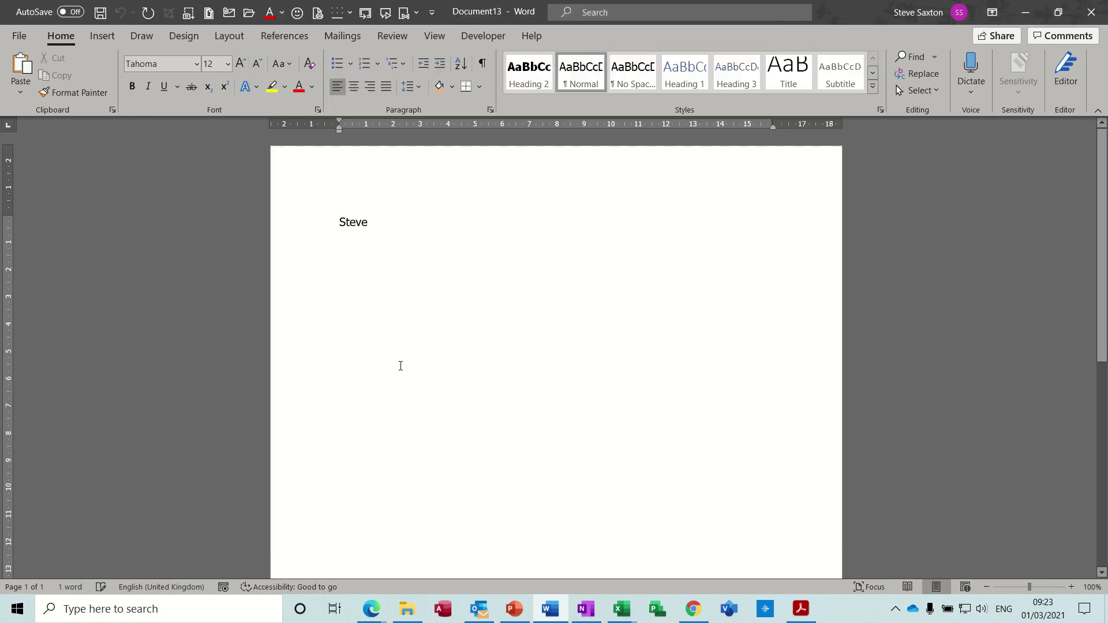